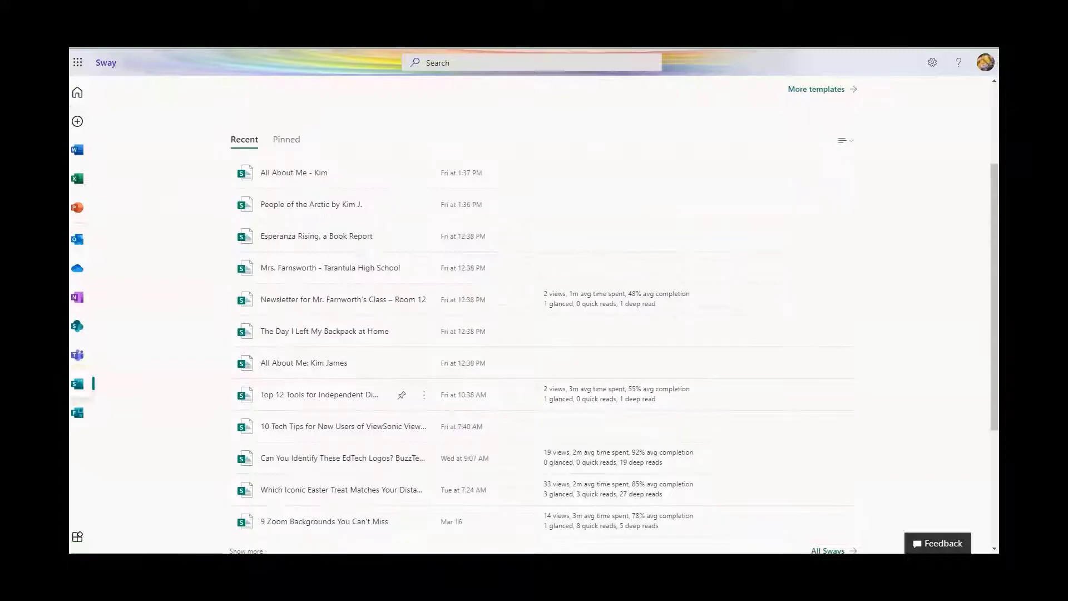
Create a new blank Sway and title it "All About Nachos"
{"action": "scroll", "coordinate": [443, 234], "scroll_direction": "down", "scroll_amount": 4}
{"action": "scroll", "coordinate": [442, 245], "scroll_direction": "up", "scroll_amount": 1}
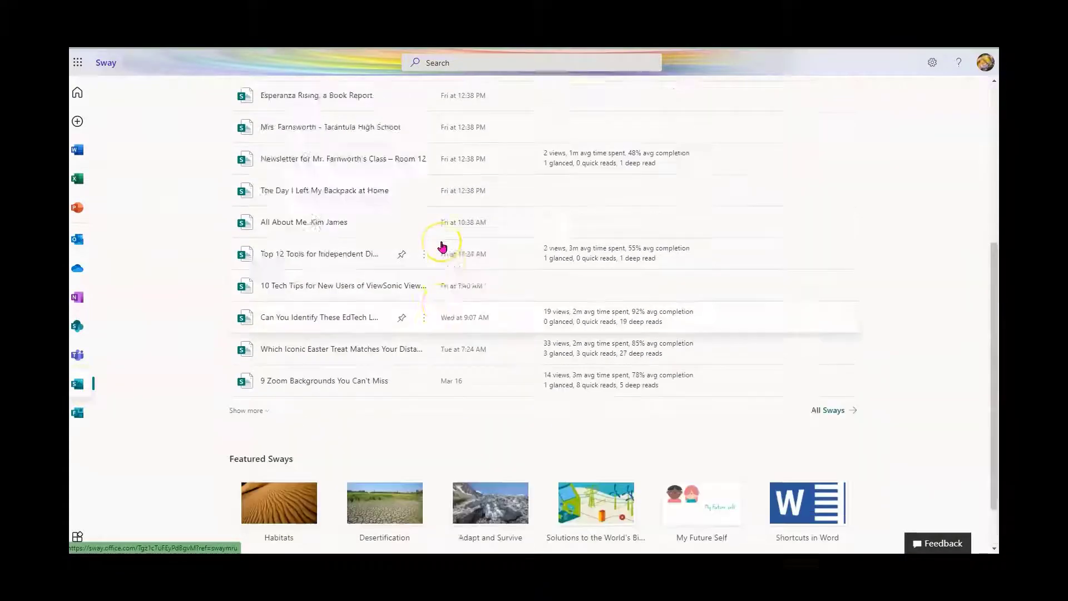
{"action": "scroll", "coordinate": [442, 246], "scroll_direction": "up", "scroll_amount": 5}
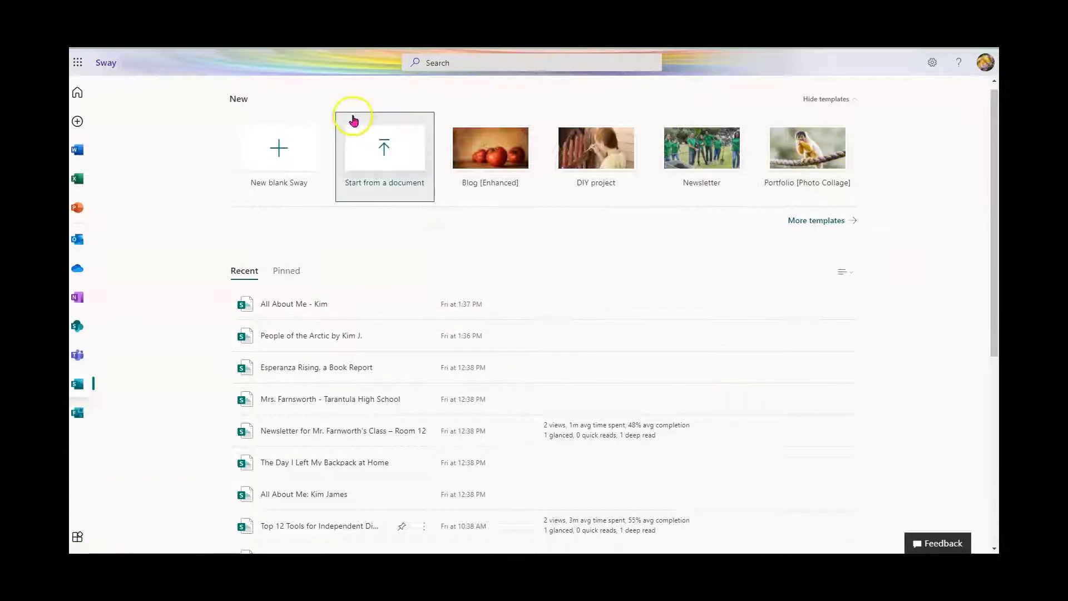
{"action": "left_click", "coordinate": [284, 186]}
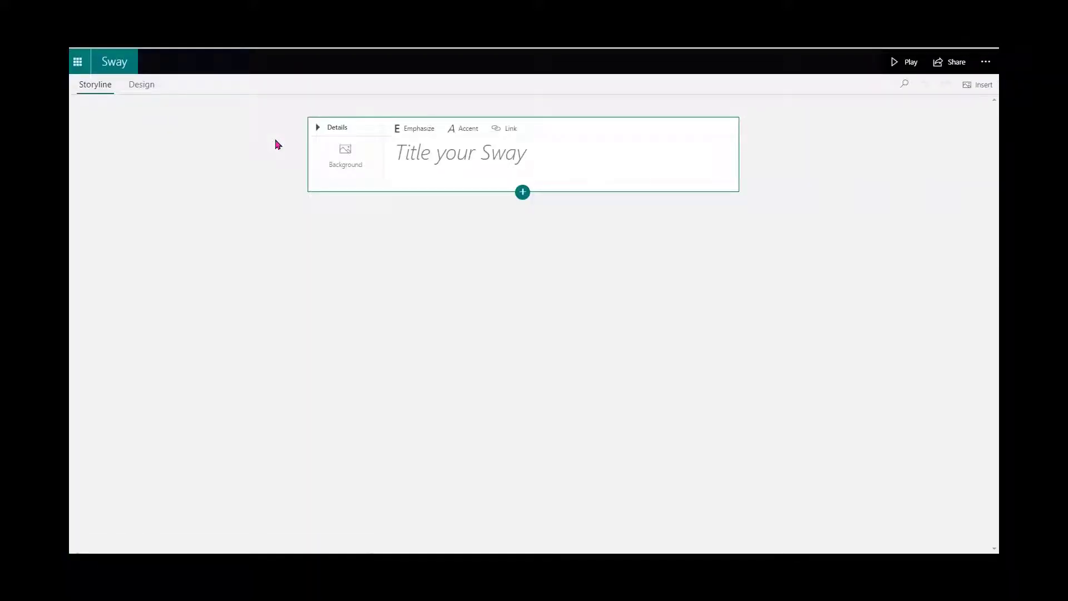
{"action": "left_click", "coordinate": [433, 295]}
{"action": "left_click", "coordinate": [506, 153]}
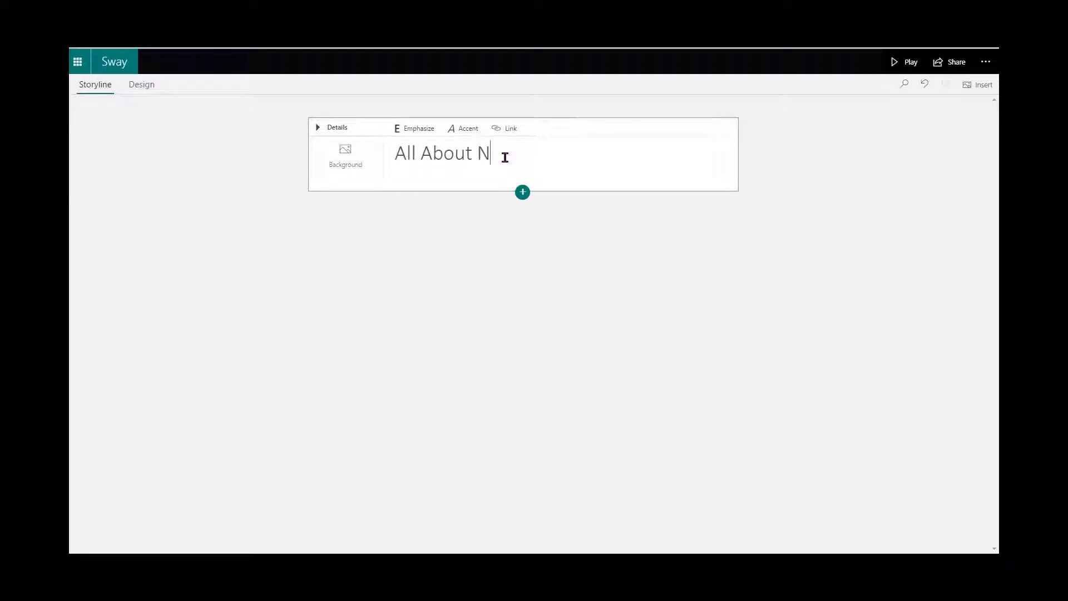
{"action": "type", "text": "All About Nachos"}
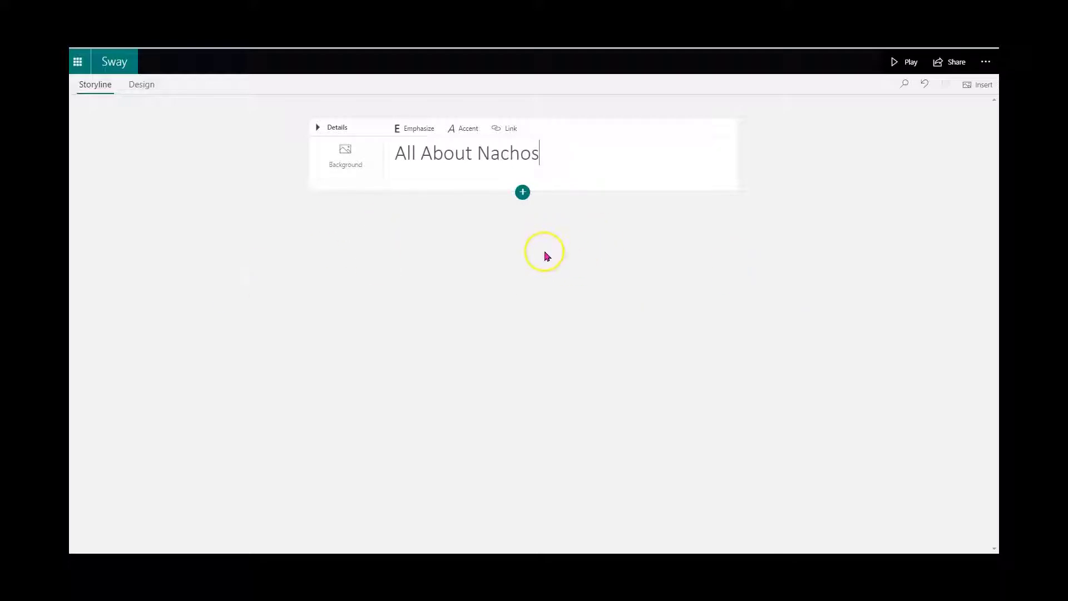
Add a Heading 1 card below the title card, followed by a text card in the same section
{"action": "left_click", "coordinate": [523, 193]}
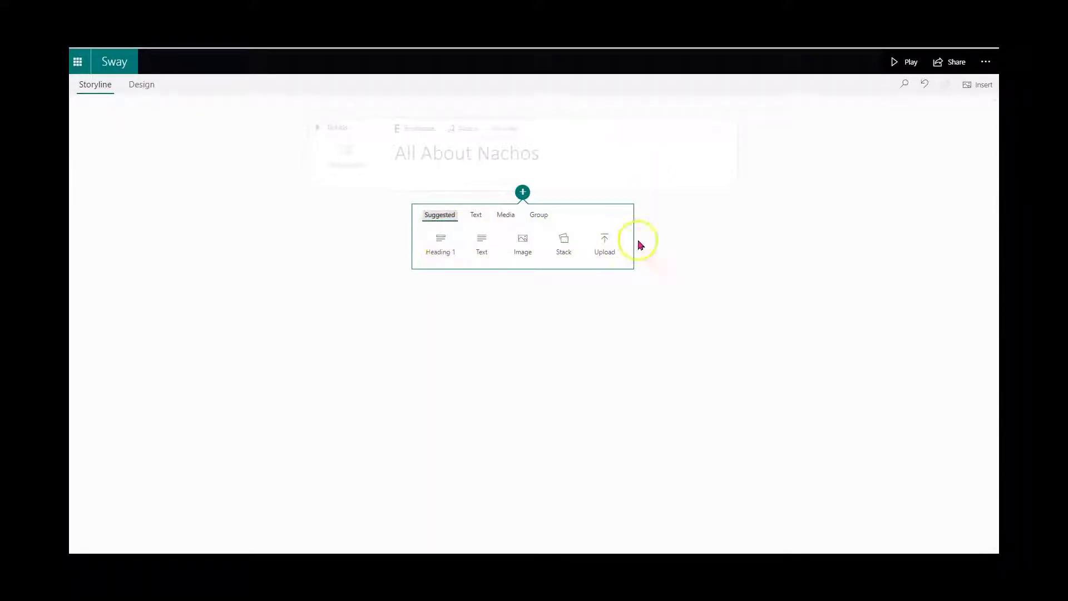
{"action": "left_click", "coordinate": [441, 240]}
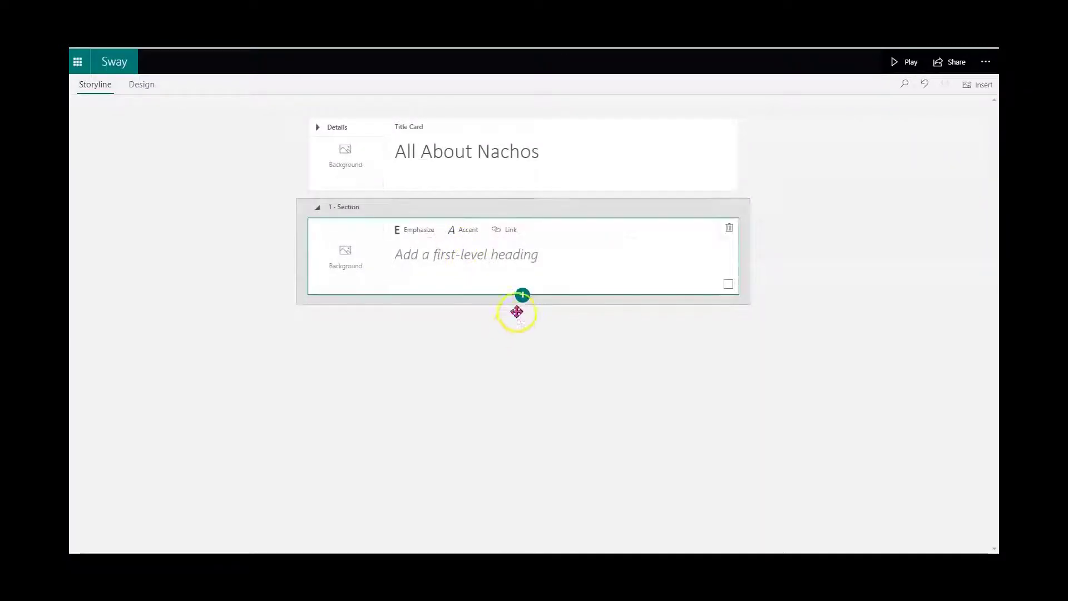
{"action": "left_click", "coordinate": [522, 295]}
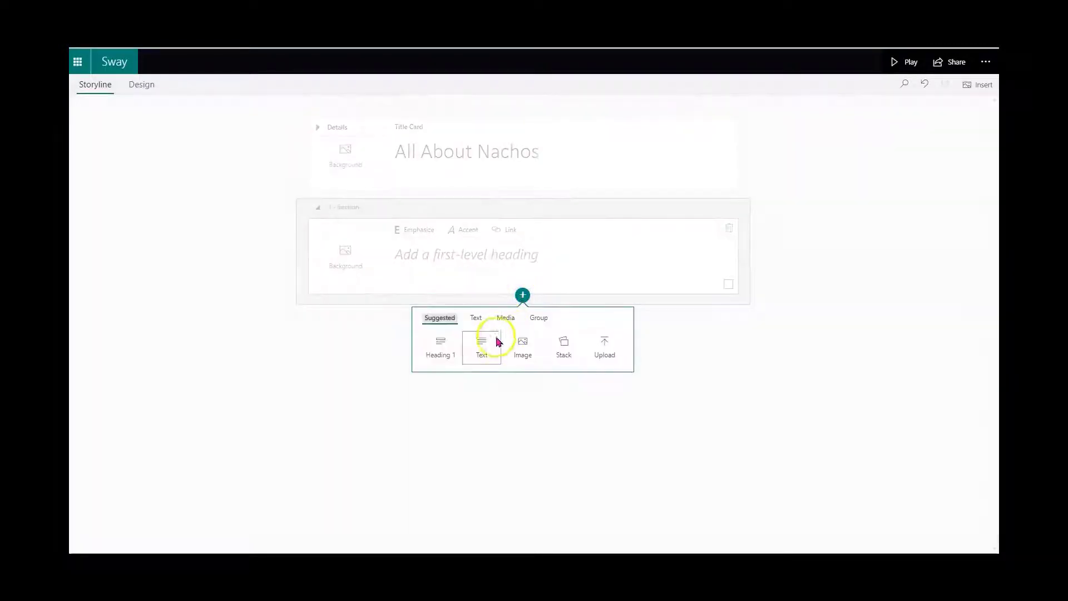
{"action": "left_click", "coordinate": [483, 347]}
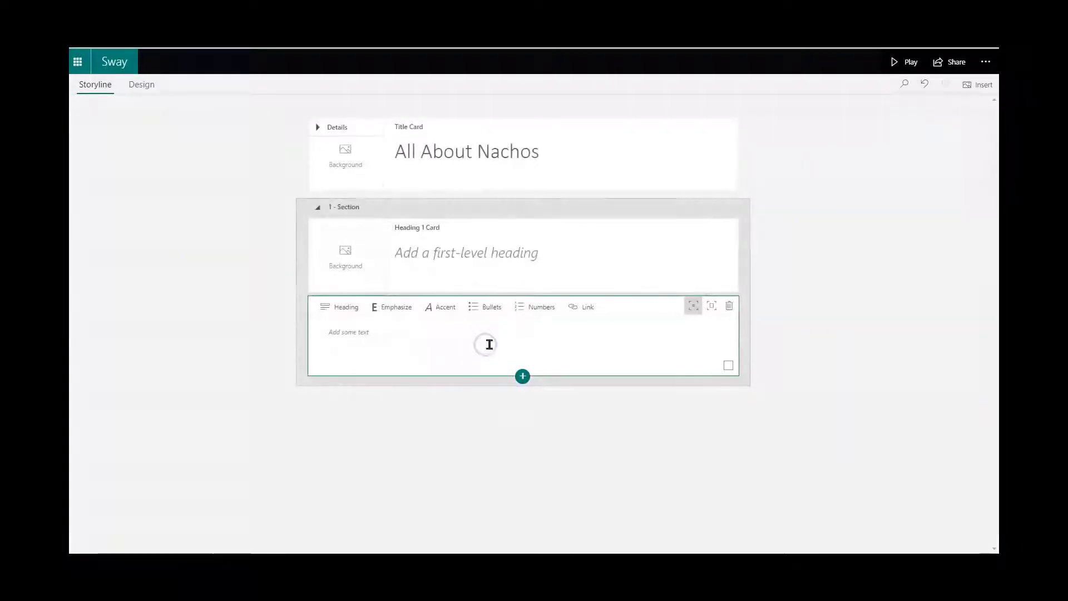
Add two empty image cards below the text card, then a Heading 1 card that starts a second section
{"action": "left_click", "coordinate": [523, 377]}
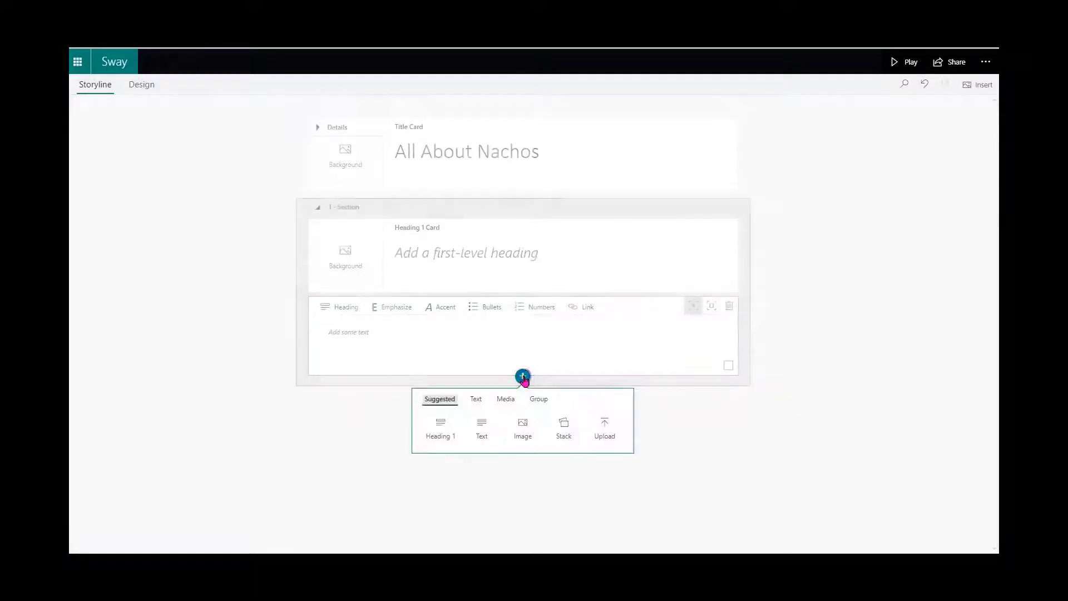
{"action": "left_click", "coordinate": [523, 426]}
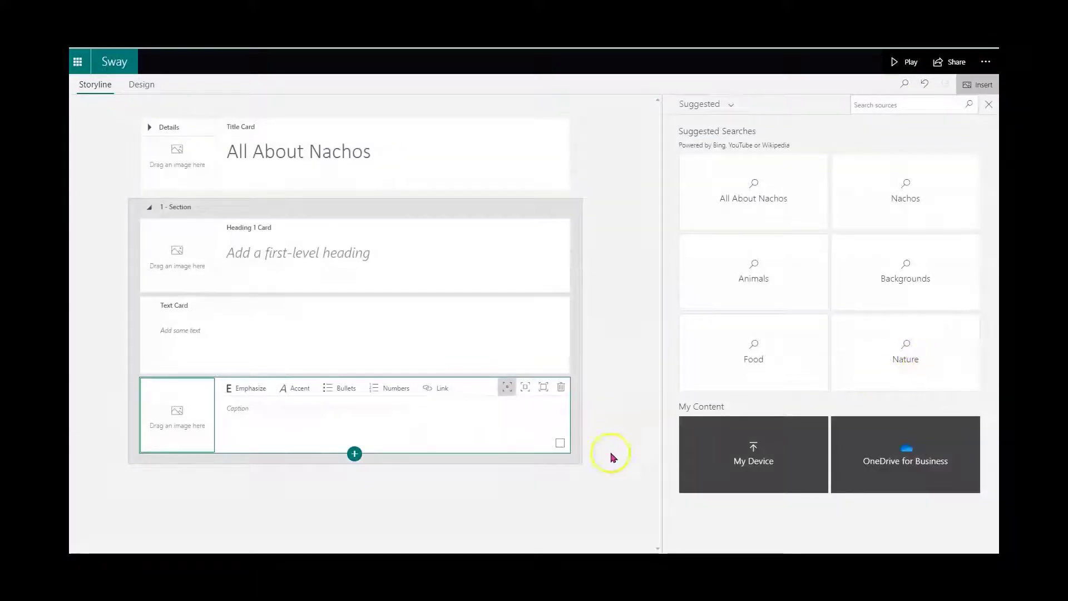
{"action": "left_click", "coordinate": [354, 456]}
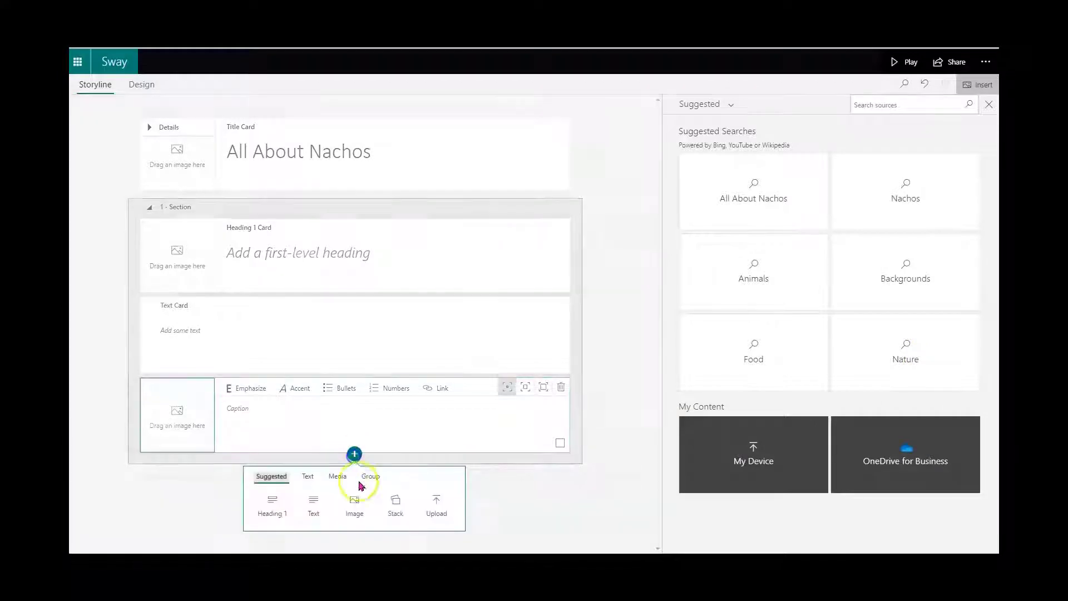
{"action": "left_click", "coordinate": [353, 499]}
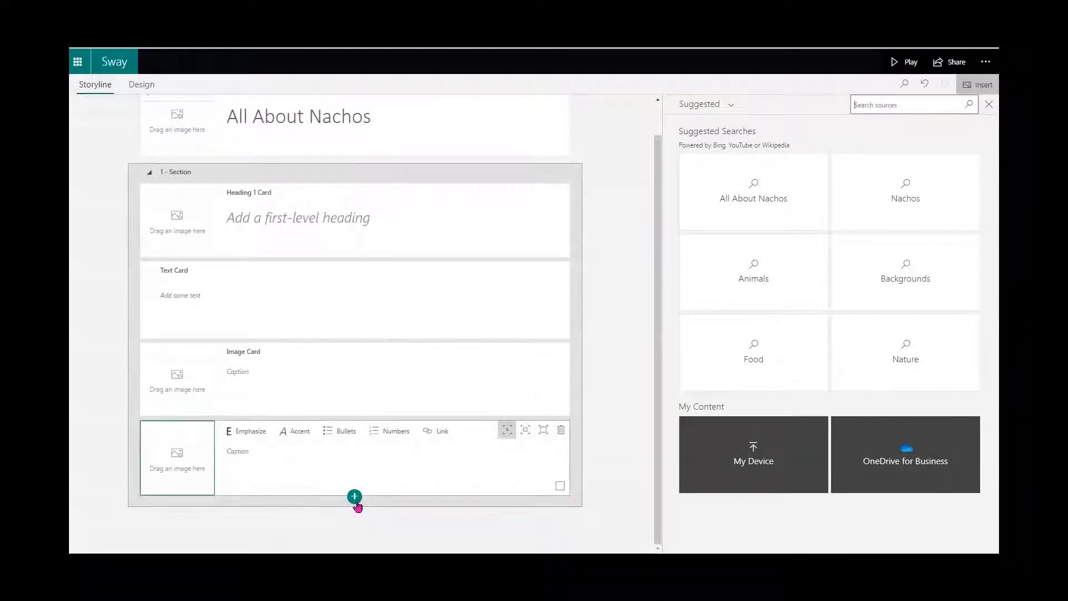
{"action": "left_click", "coordinate": [354, 496]}
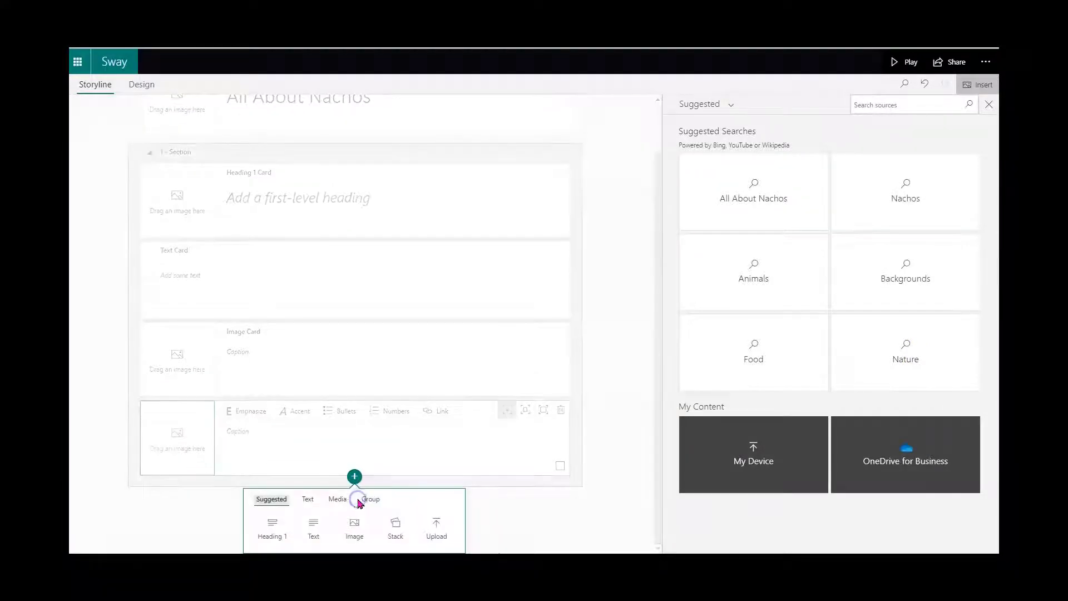
{"action": "left_click", "coordinate": [271, 528]}
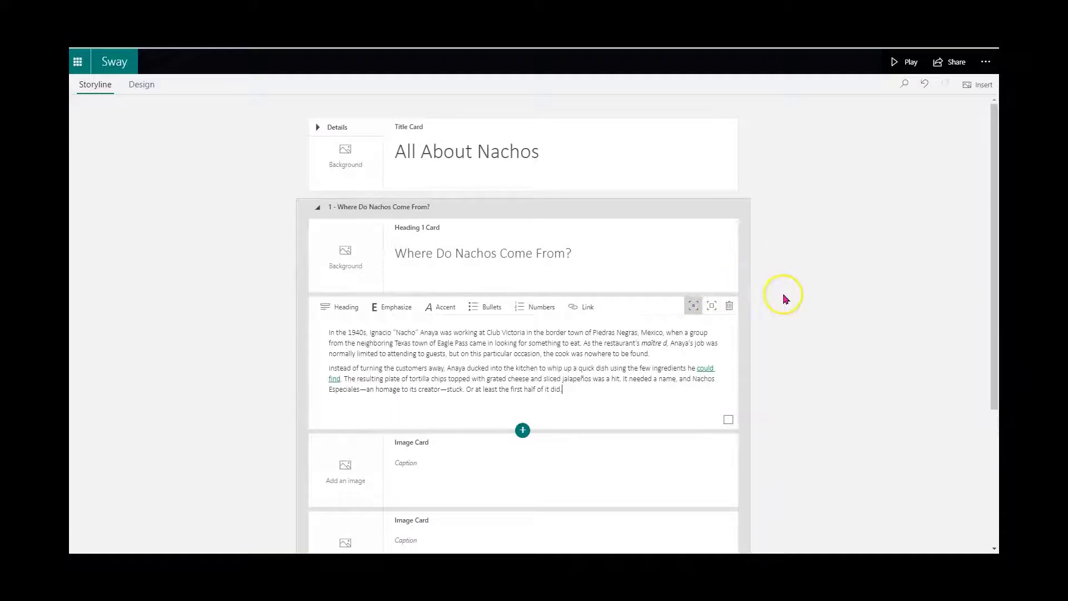
Fill the first image card with the mountain of nachos picture from the suggested "Nachos" image search
{"action": "scroll", "coordinate": [785, 298], "scroll_direction": "down", "scroll_amount": 3}
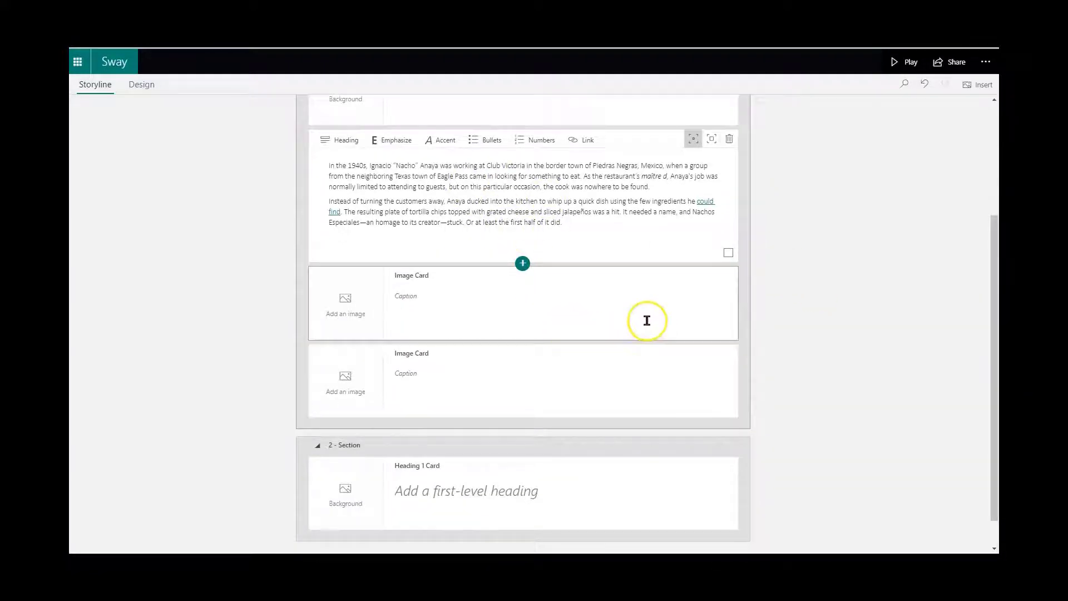
{"action": "left_click", "coordinate": [563, 302]}
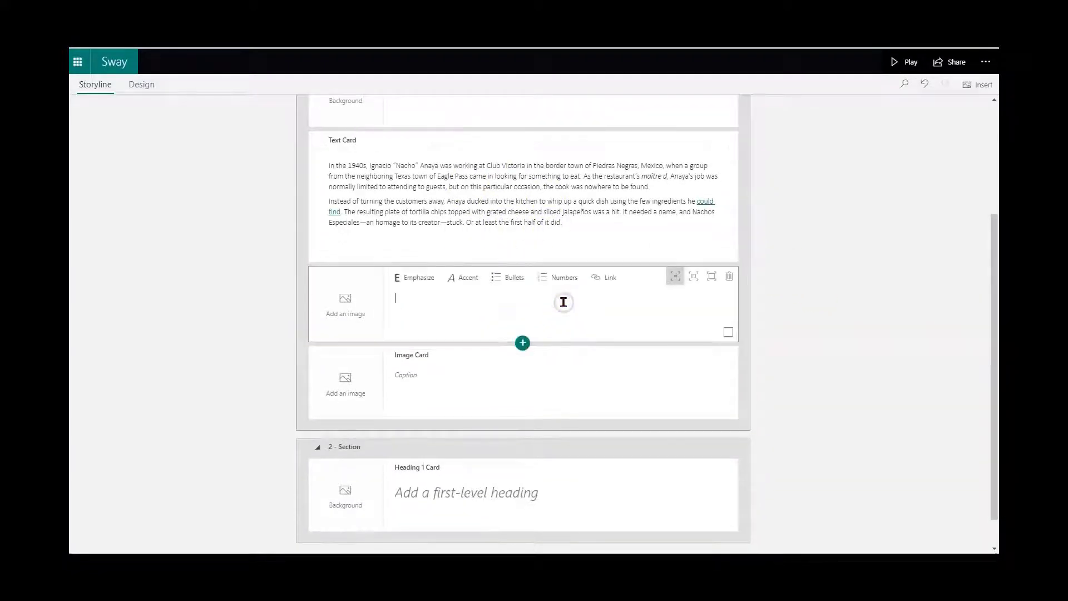
{"action": "left_click", "coordinate": [346, 298]}
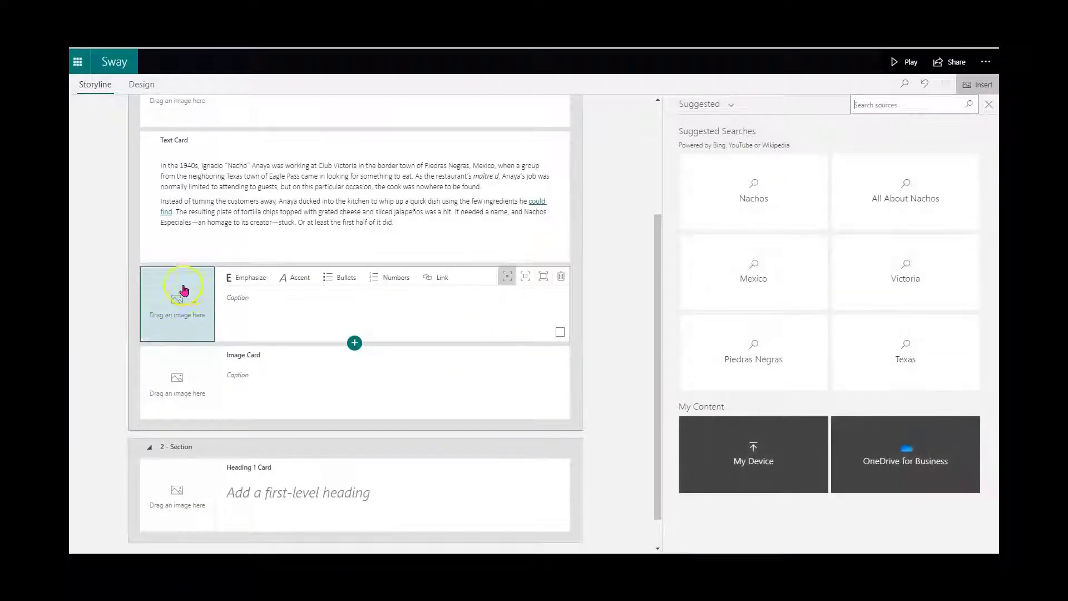
{"action": "left_click", "coordinate": [713, 288]}
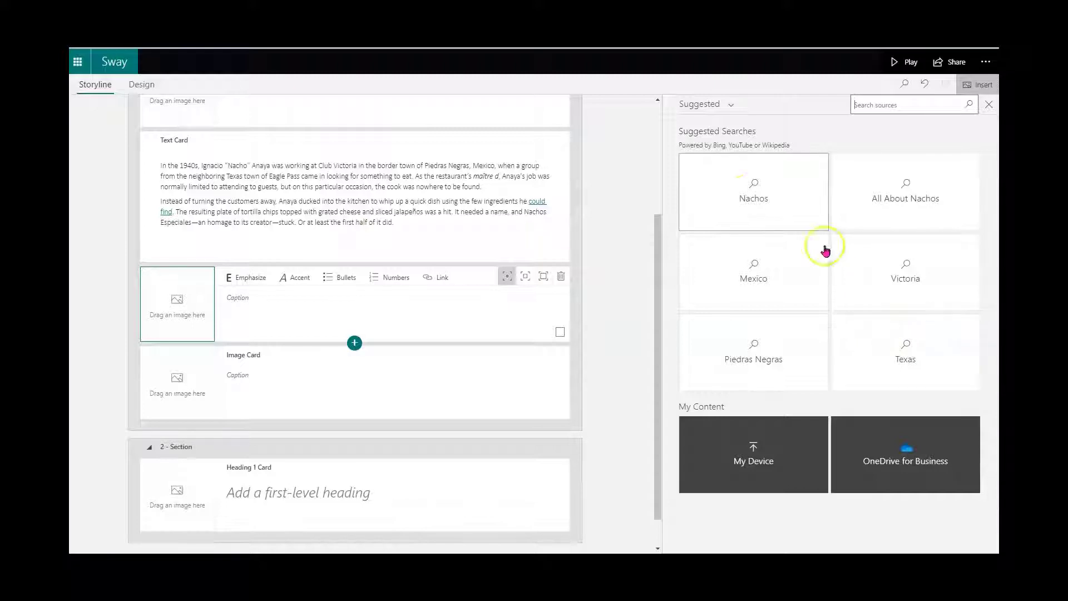
{"action": "left_click", "coordinate": [753, 189]}
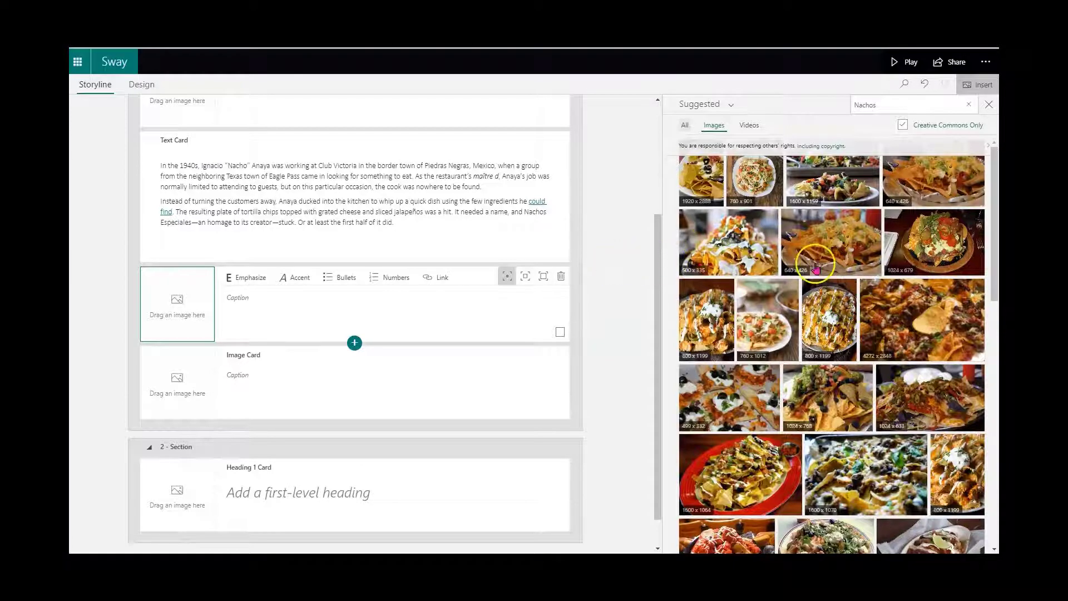
{"action": "left_click", "coordinate": [732, 241]}
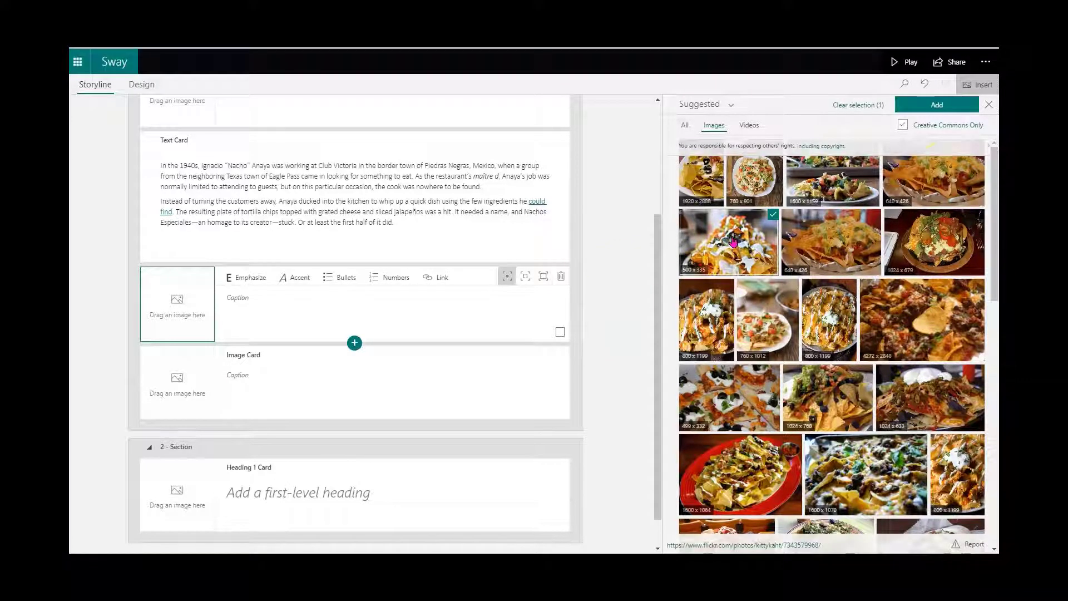
{"action": "left_click", "coordinate": [939, 105]}
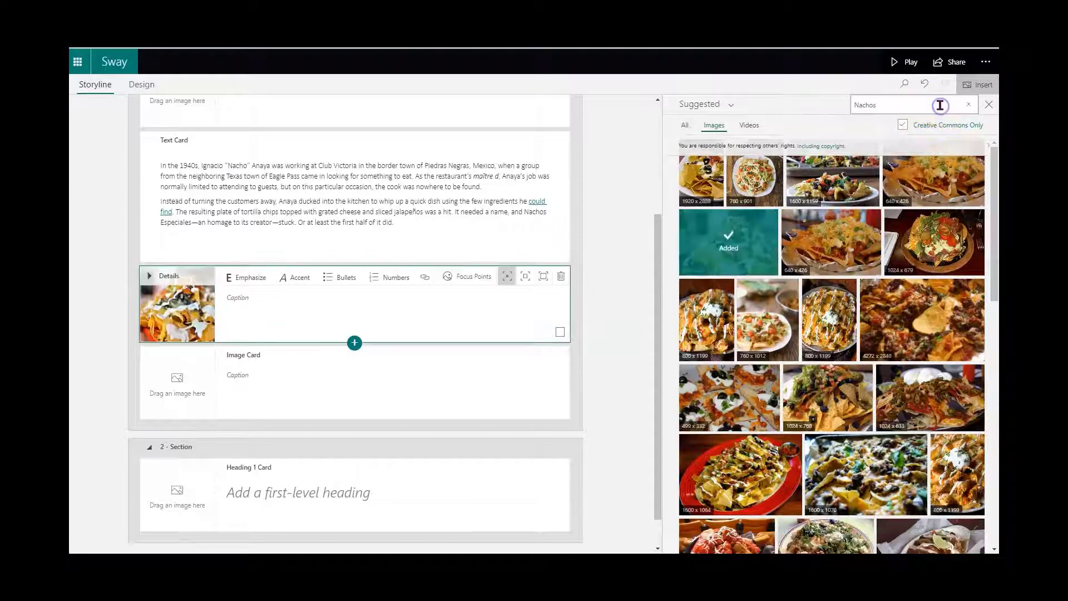
Fill the second image card with the 1024 x 680 picture of nachos with jalapeños and olives from the same search results
{"action": "left_click", "coordinate": [174, 382]}
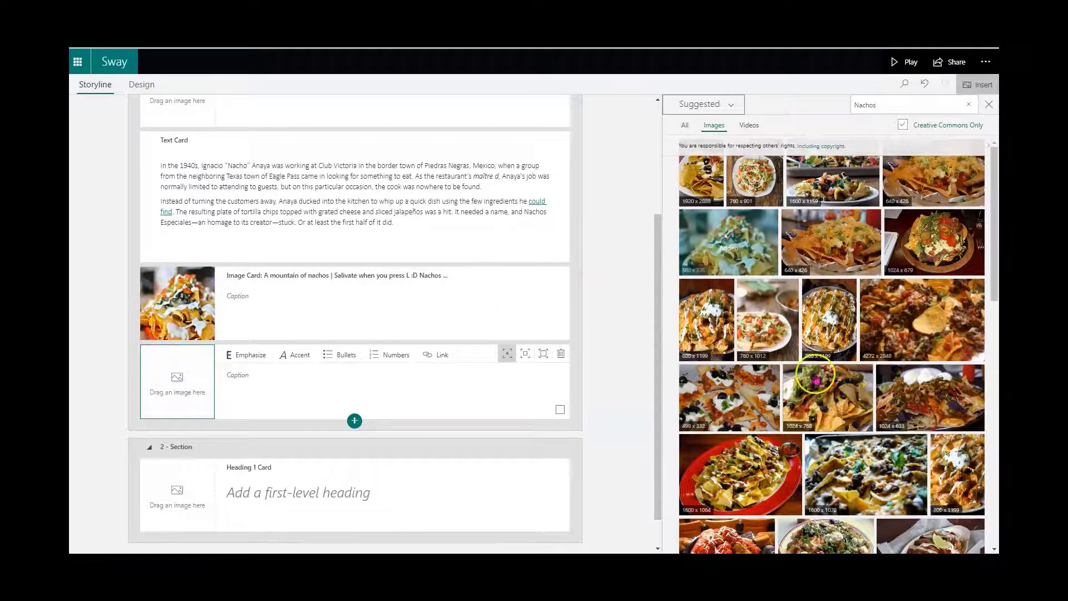
{"action": "scroll", "coordinate": [816, 380], "scroll_direction": "down", "scroll_amount": 3}
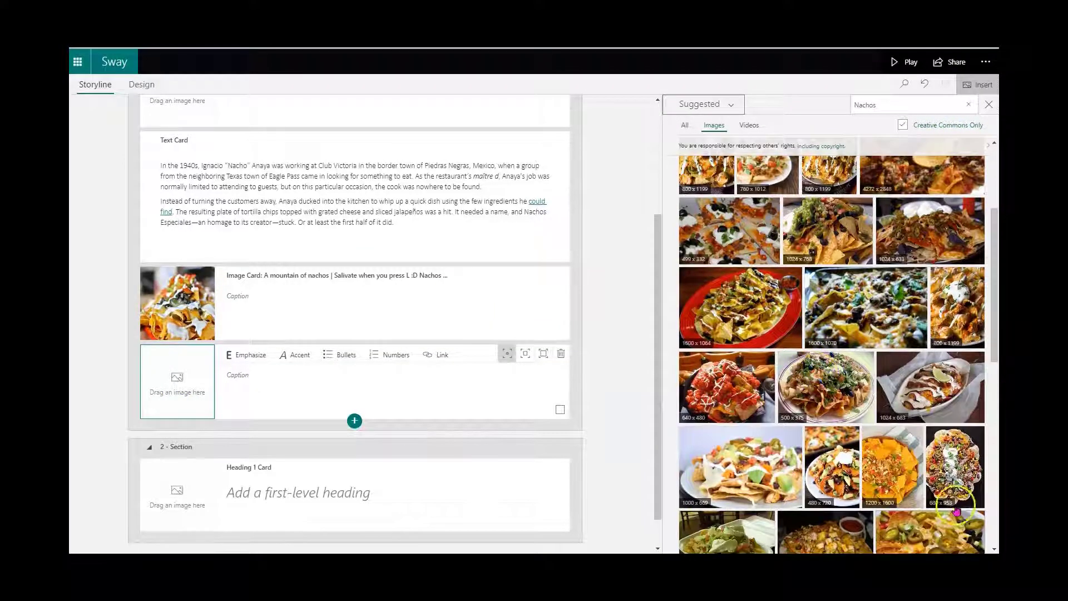
{"action": "scroll", "coordinate": [950, 490], "scroll_direction": "down", "scroll_amount": 3}
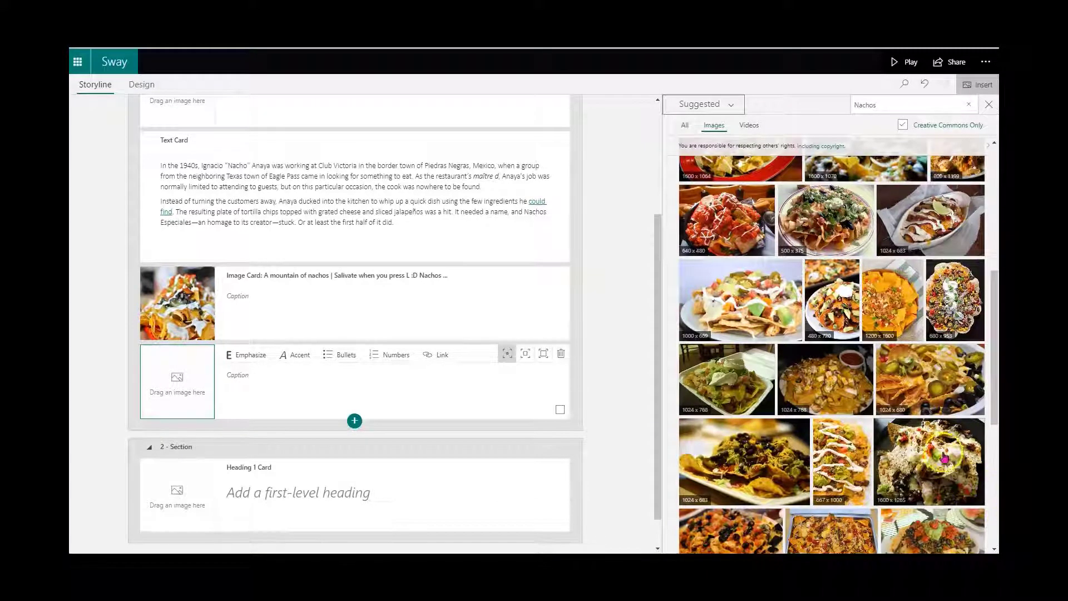
{"action": "left_click", "coordinate": [940, 372]}
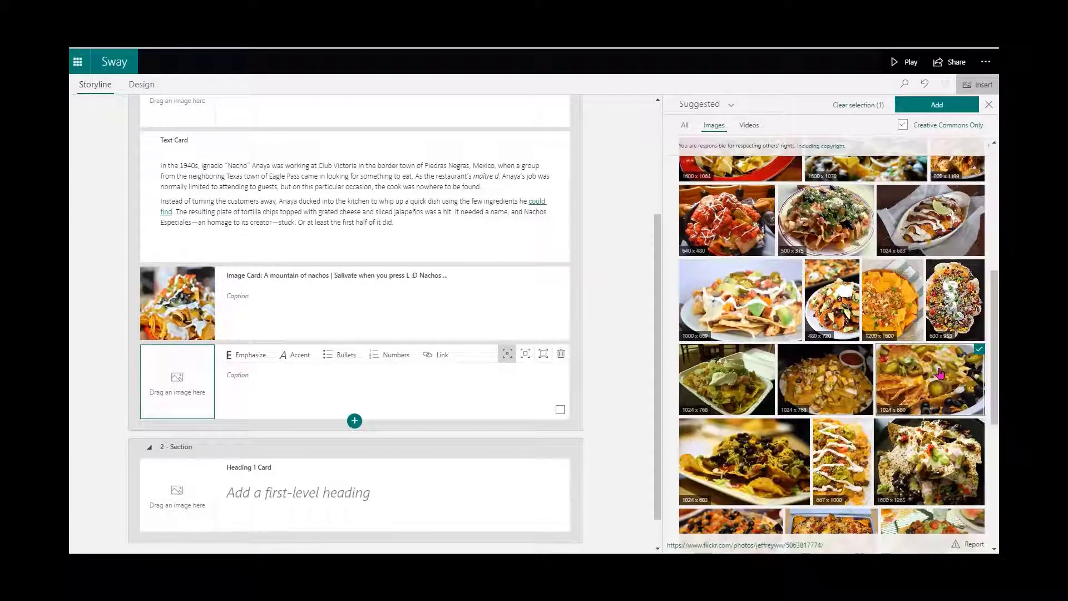
{"action": "left_click", "coordinate": [936, 104]}
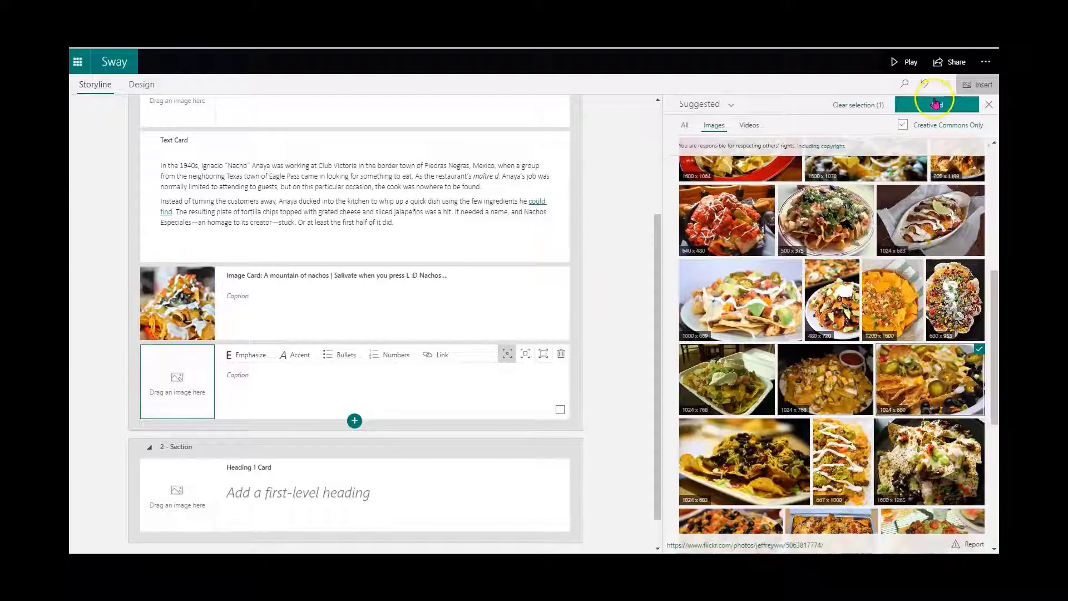
{"action": "left_click", "coordinate": [529, 402]}
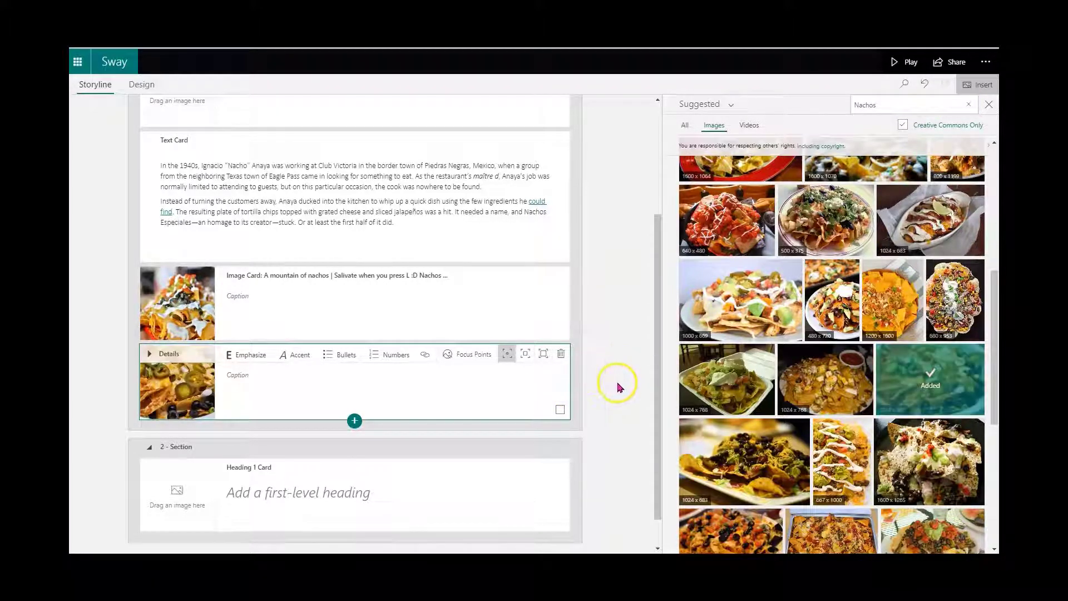
{"action": "scroll", "coordinate": [616, 386], "scroll_direction": "down", "scroll_amount": 1}
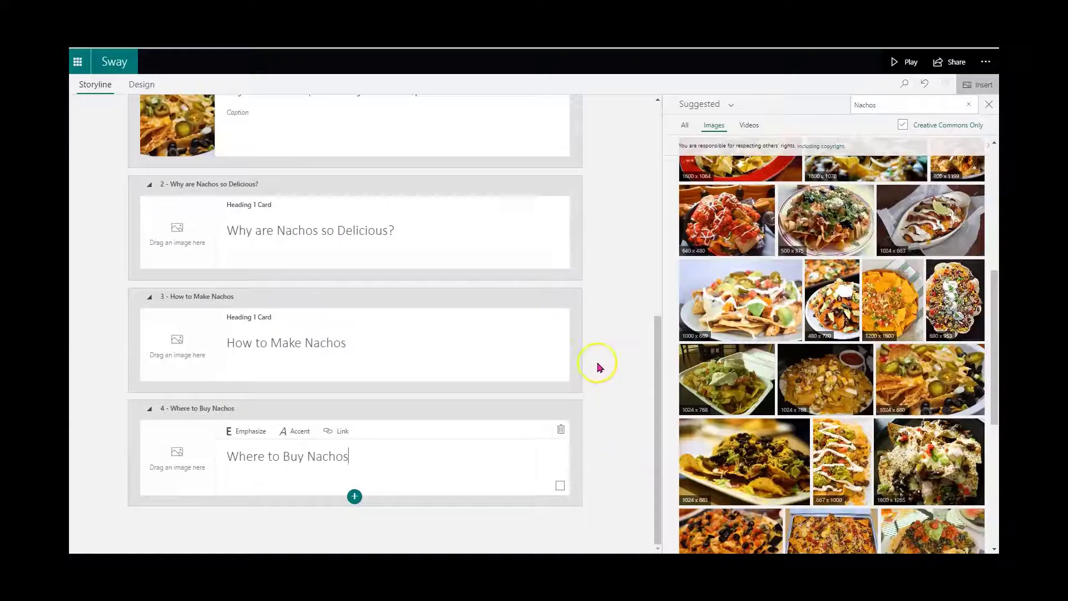
{"action": "scroll", "coordinate": [619, 281], "scroll_direction": "up", "scroll_amount": 1}
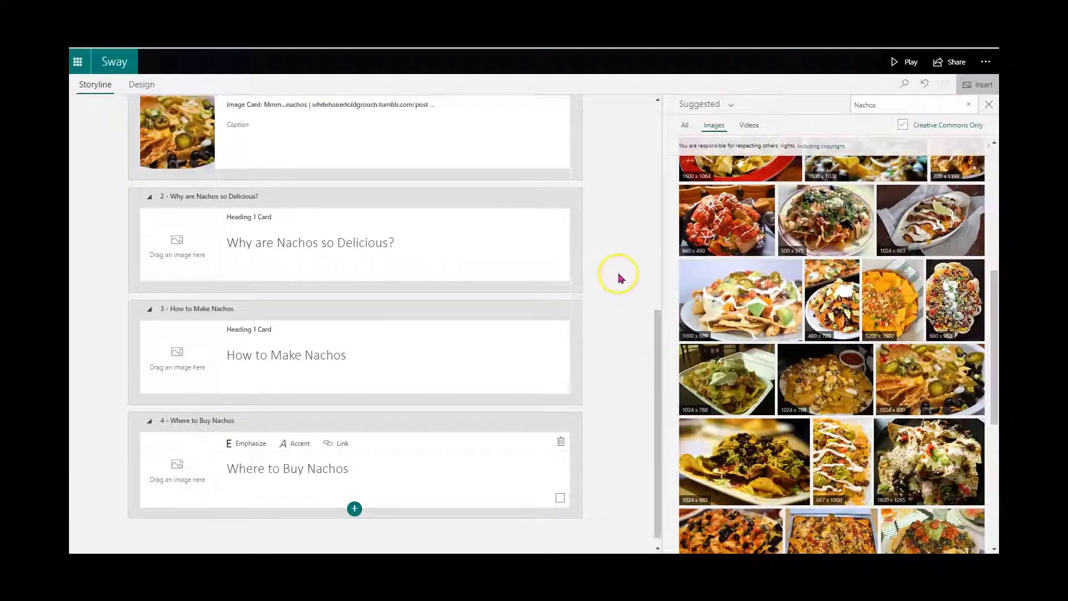
{"action": "scroll", "coordinate": [621, 278], "scroll_direction": "up", "scroll_amount": 5}
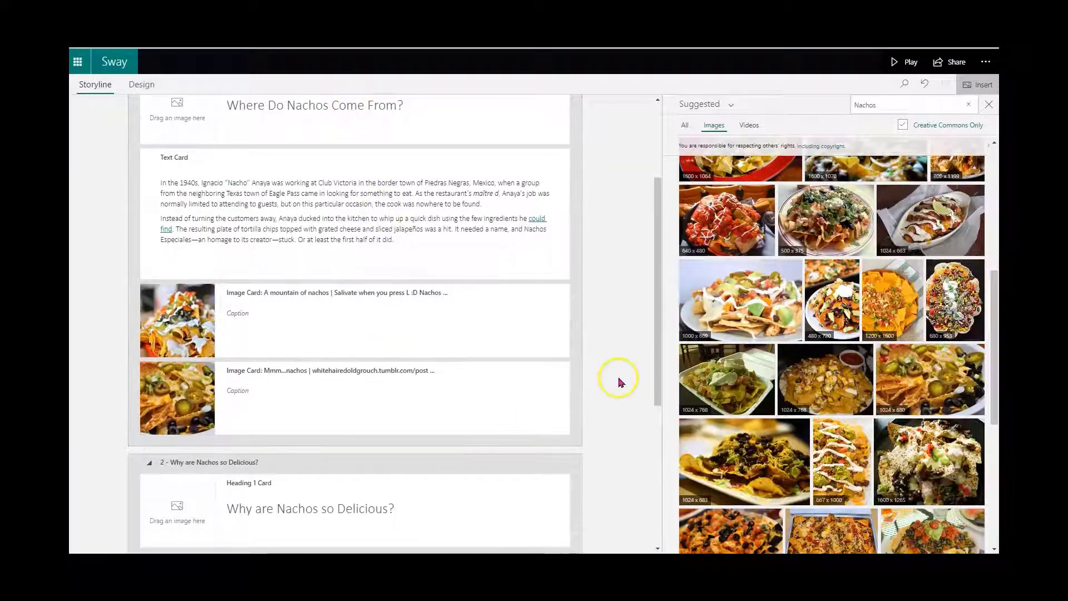
{"action": "scroll", "coordinate": [620, 381], "scroll_direction": "down", "scroll_amount": 5}
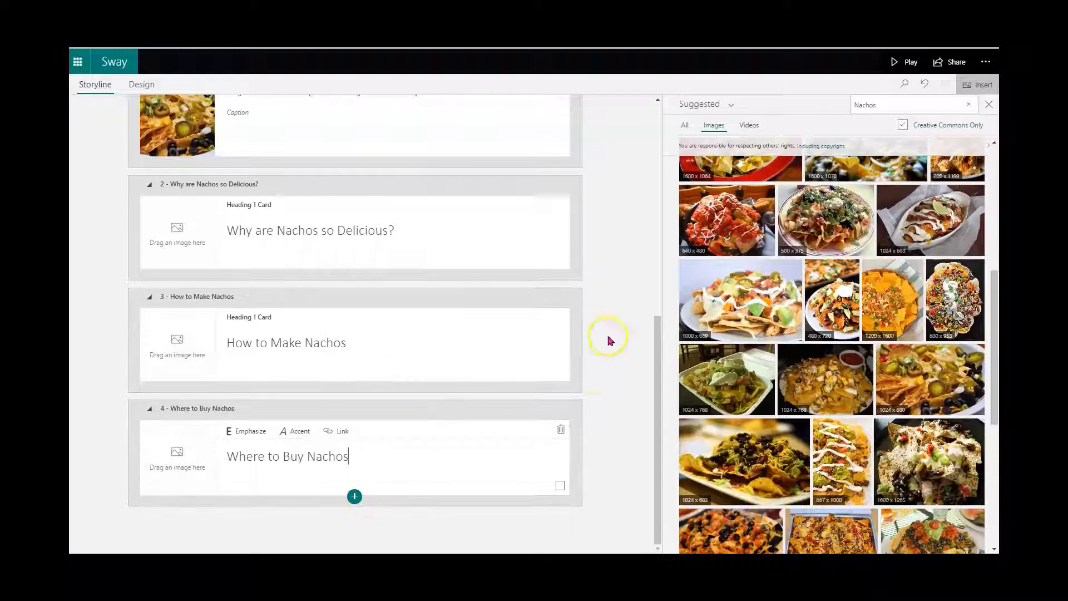
{"action": "left_click_drag", "start_coordinate": [657, 370], "coordinate": [657, 437]}
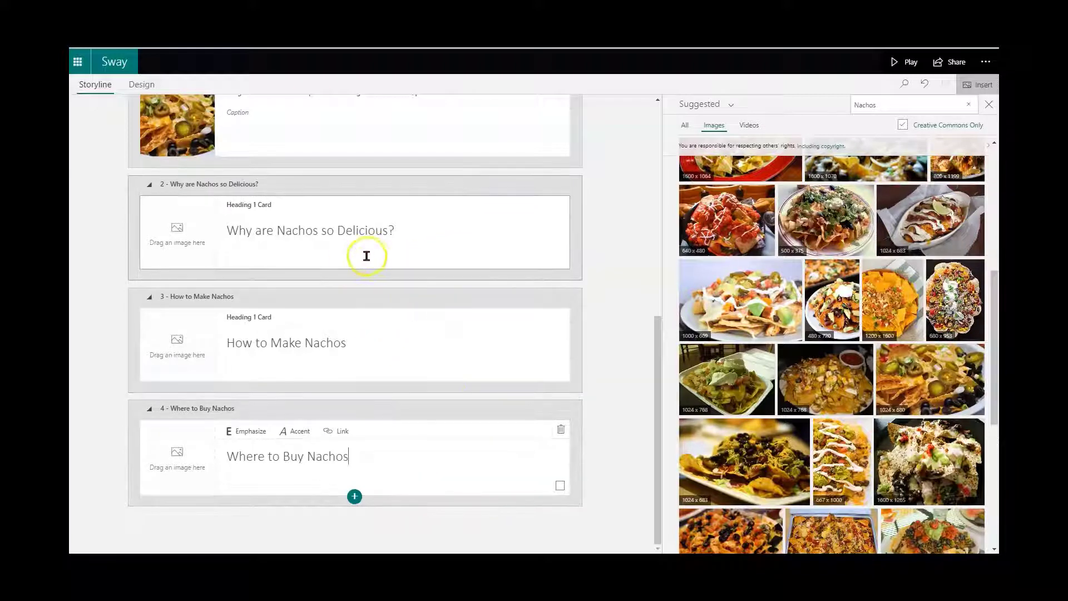
Examine the suggested, text, media and group card types available for insertion below the "Why are Nachos so Delicious?" heading
{"action": "left_click", "coordinate": [475, 229]}
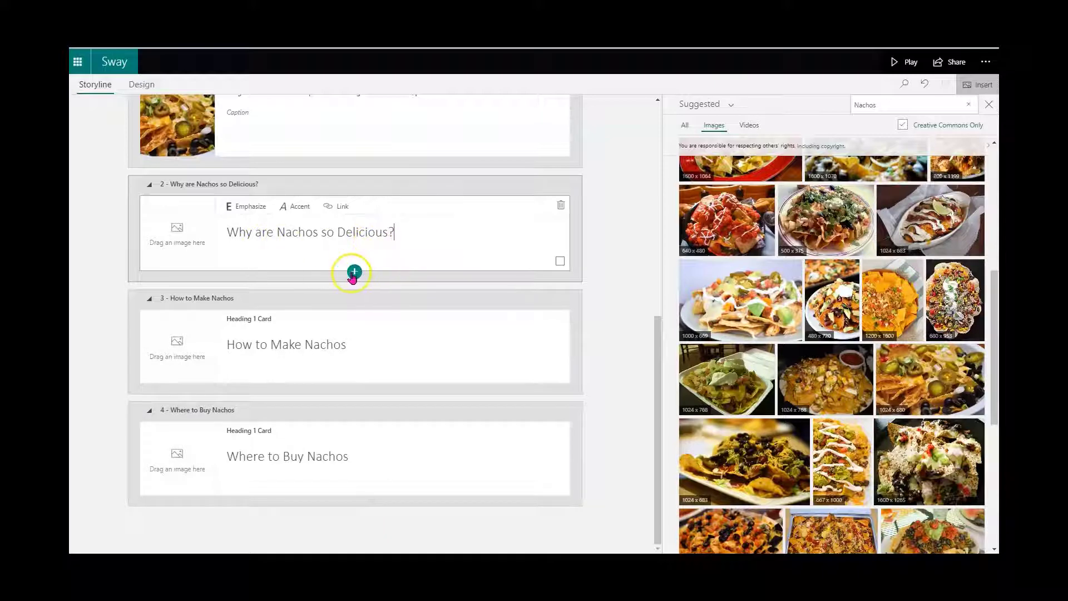
{"action": "left_click", "coordinate": [355, 273]}
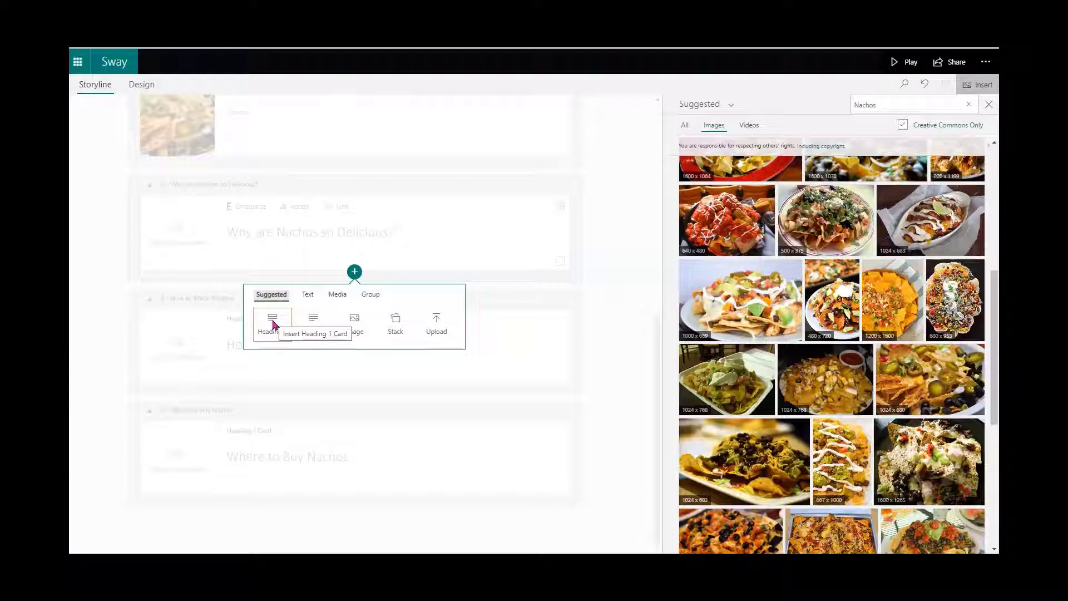
{"action": "left_click", "coordinate": [312, 321]}
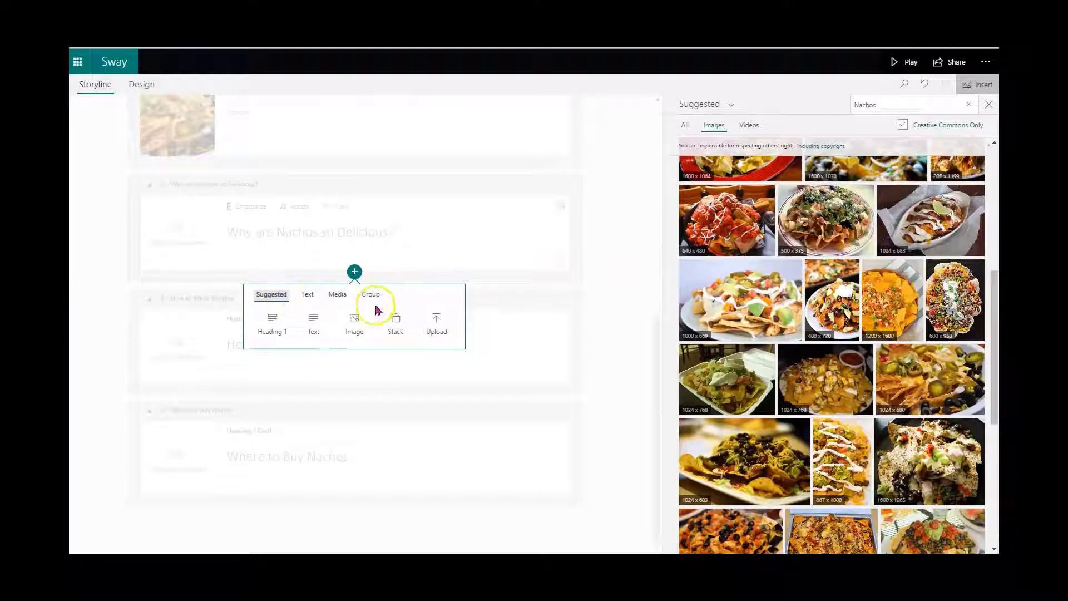
{"action": "left_click", "coordinate": [309, 295]}
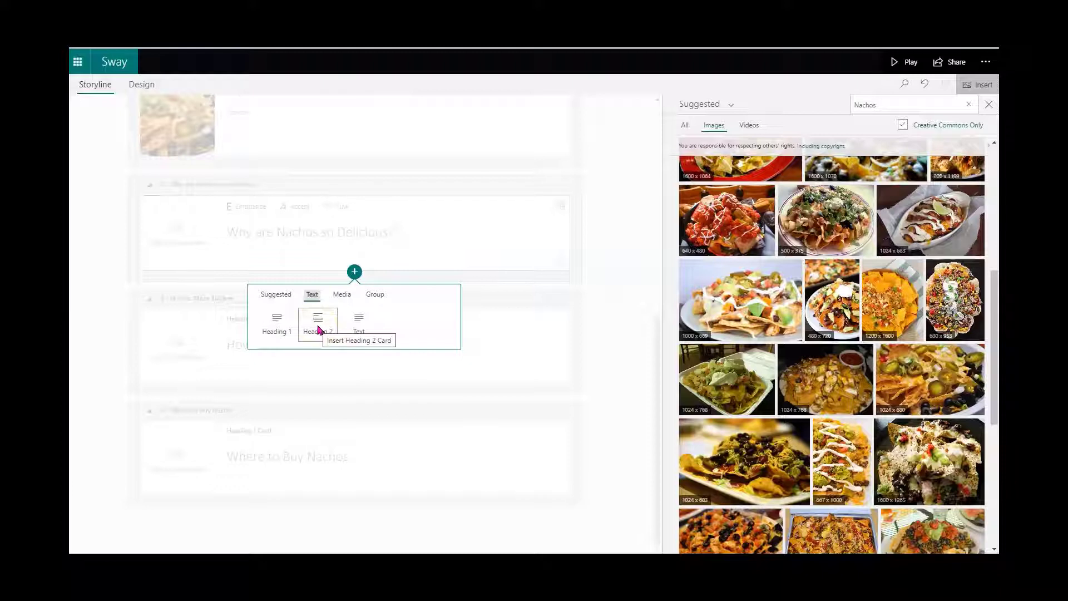
{"action": "left_click", "coordinate": [345, 297]}
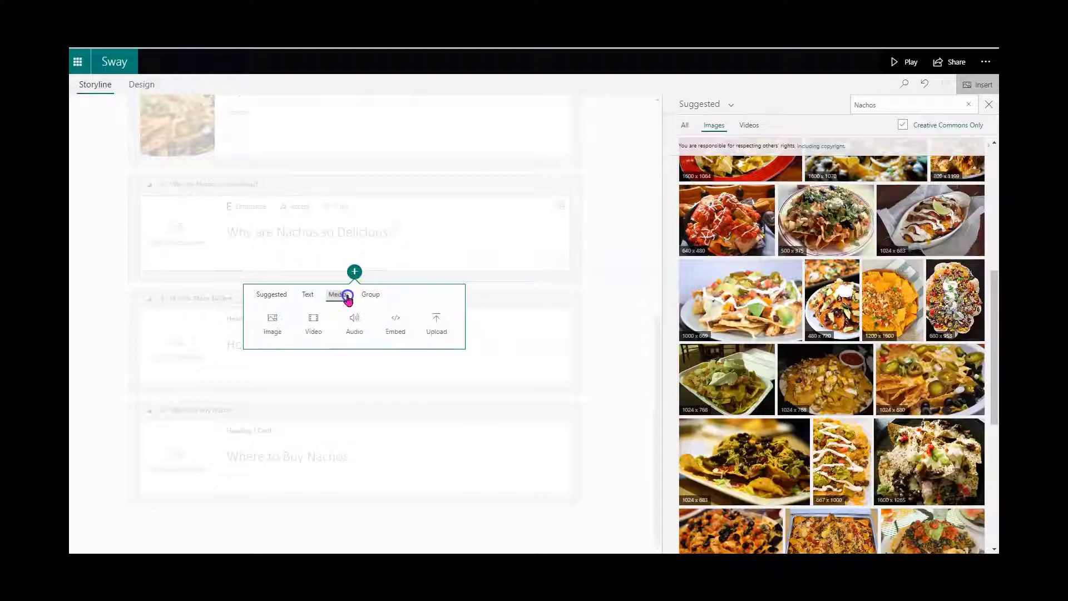
{"action": "left_click", "coordinate": [272, 323]}
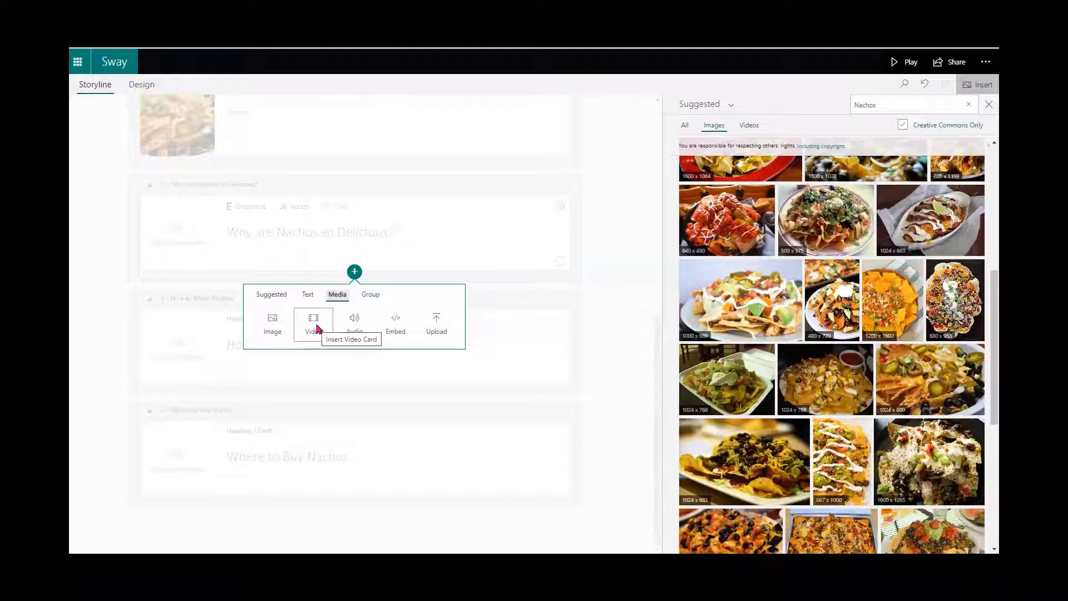
{"action": "left_click", "coordinate": [358, 325]}
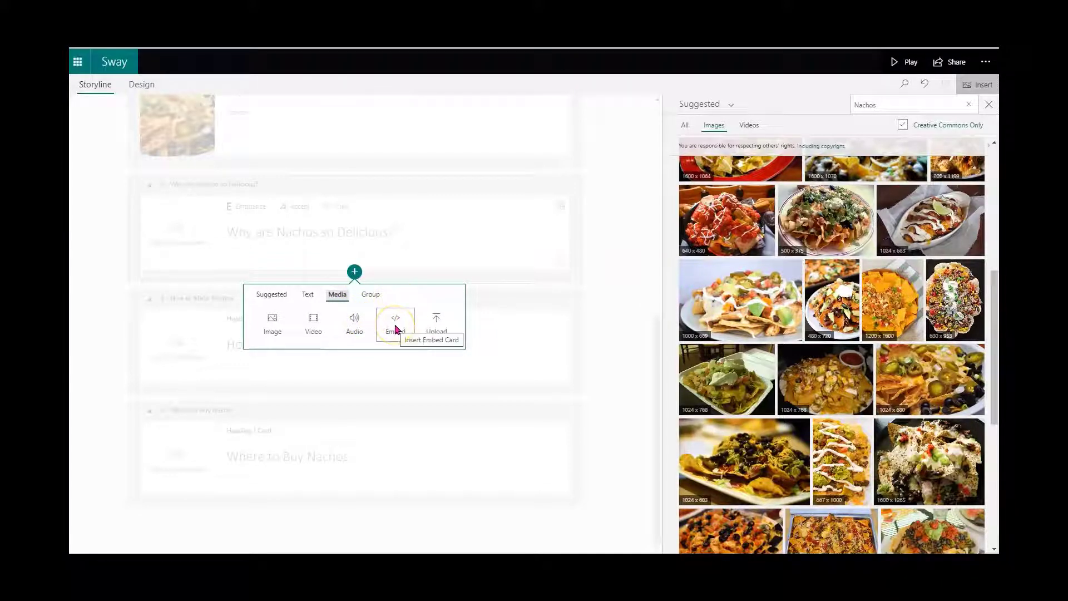
{"action": "left_click", "coordinate": [439, 327]}
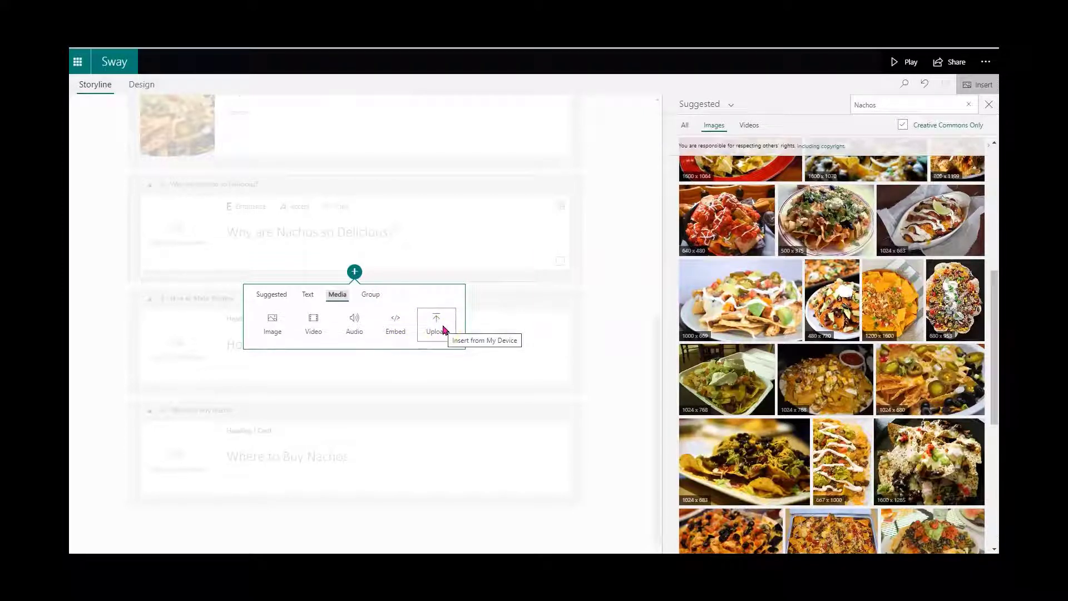
{"action": "left_click", "coordinate": [370, 296]}
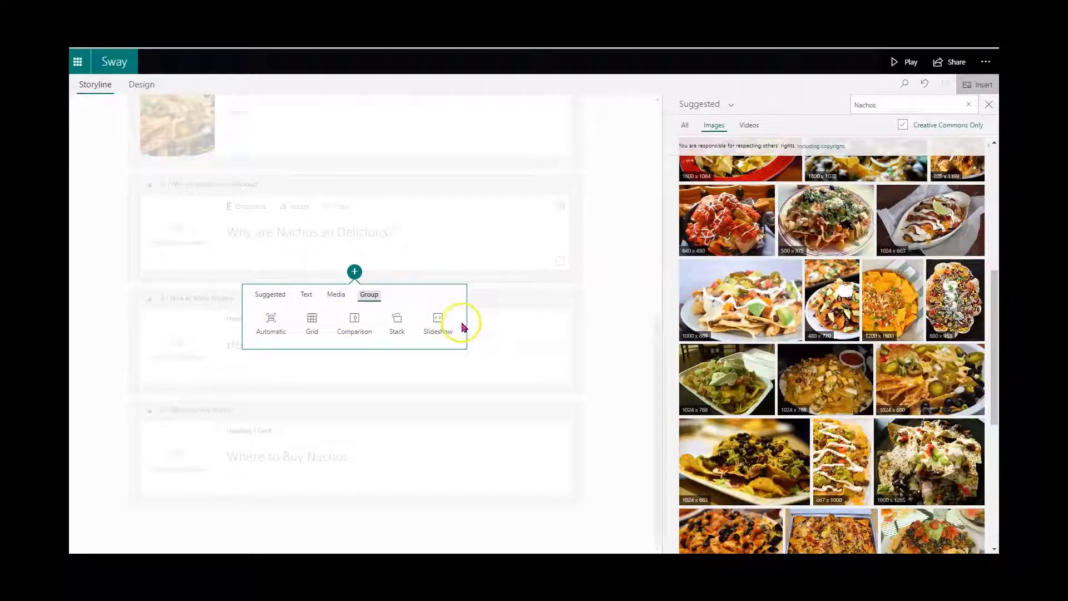
{"action": "left_click", "coordinate": [601, 271]}
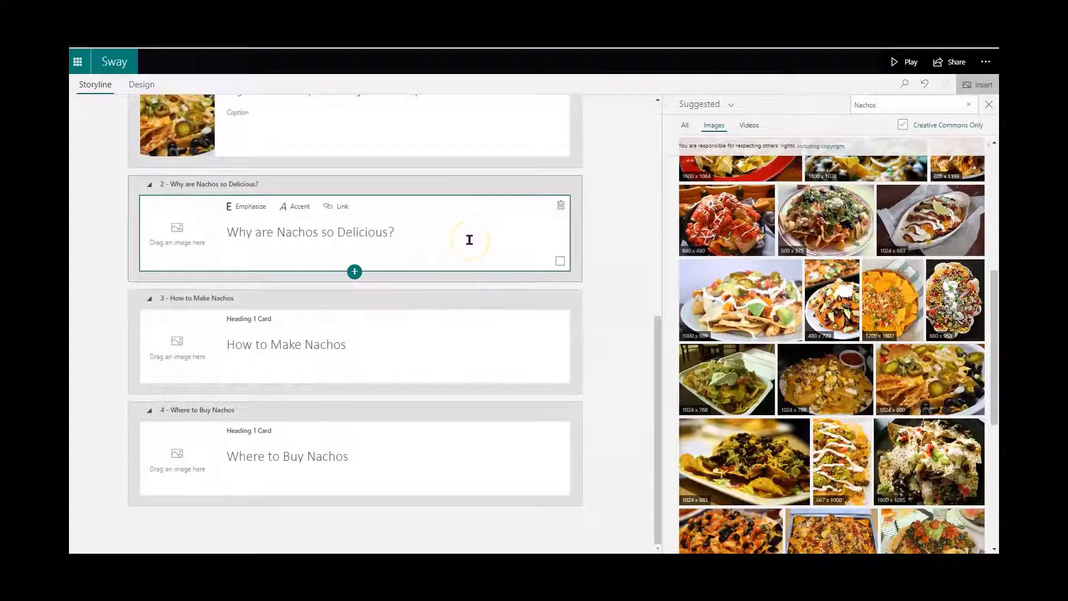
Add a text card reading "Visit this site about National Nachos Day, November 6!" below the "Why are Nachos so Delicious?" heading
{"action": "left_click", "coordinate": [354, 273]}
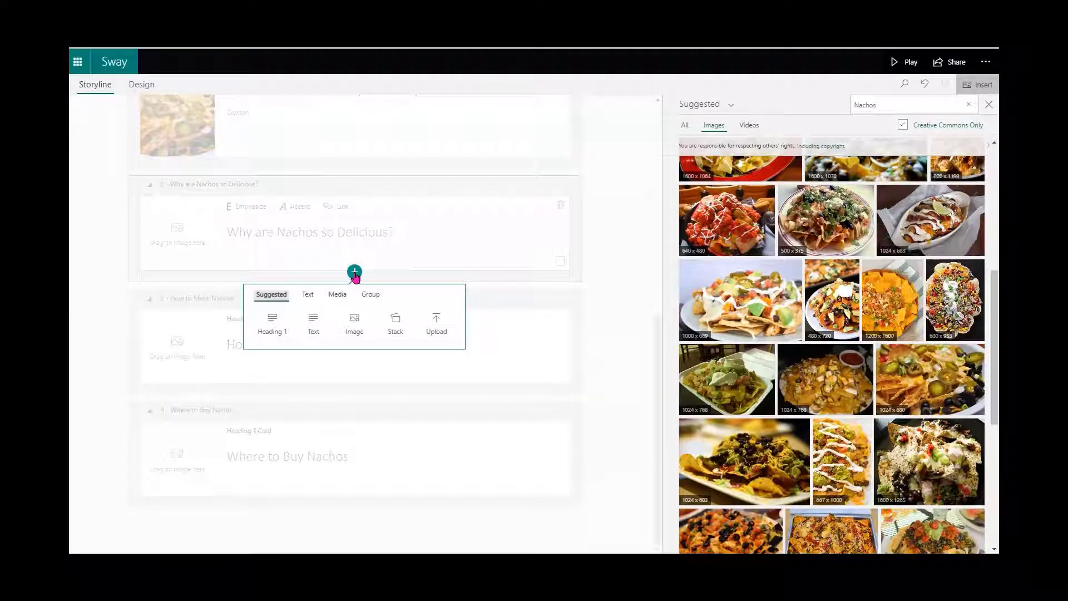
{"action": "left_click", "coordinate": [354, 272]}
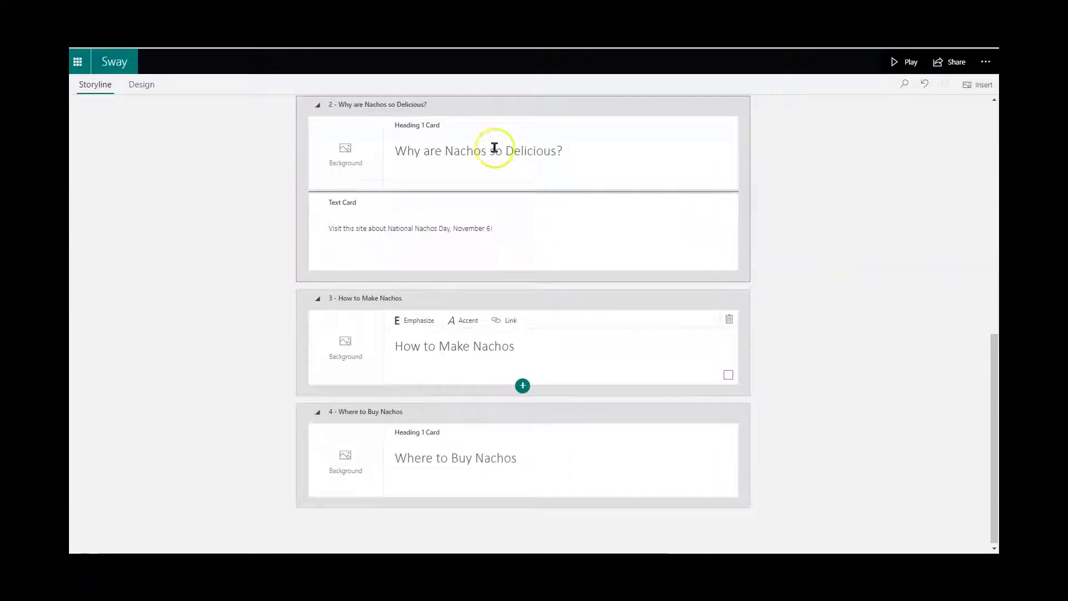
{"action": "left_click_drag", "start_coordinate": [494, 148], "coordinate": [536, 217]}
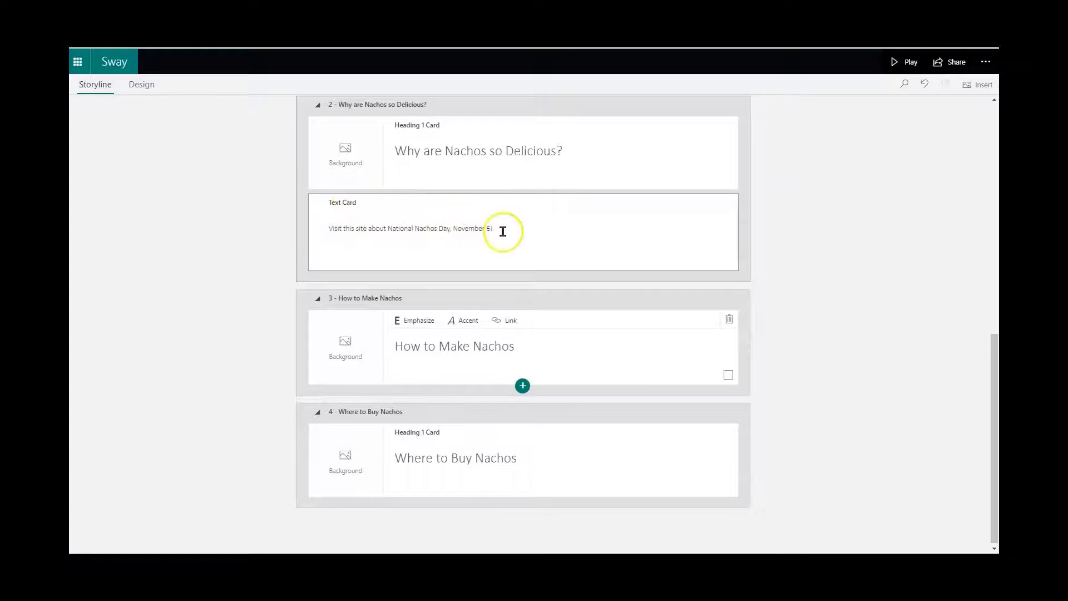
{"action": "left_click_drag", "start_coordinate": [502, 231], "coordinate": [320, 228]}
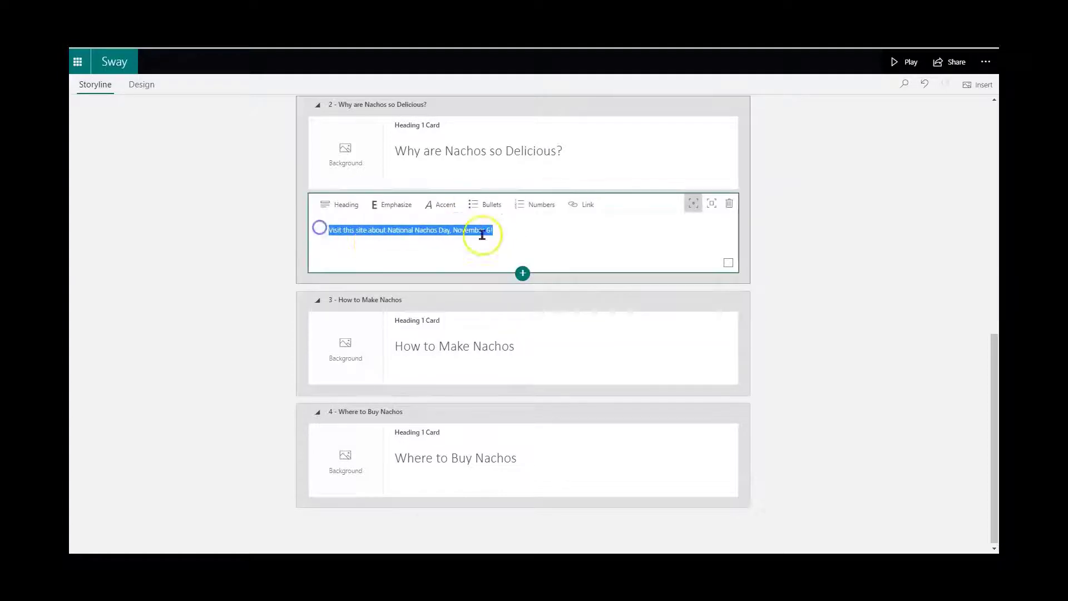
{"action": "left_click", "coordinate": [585, 205]}
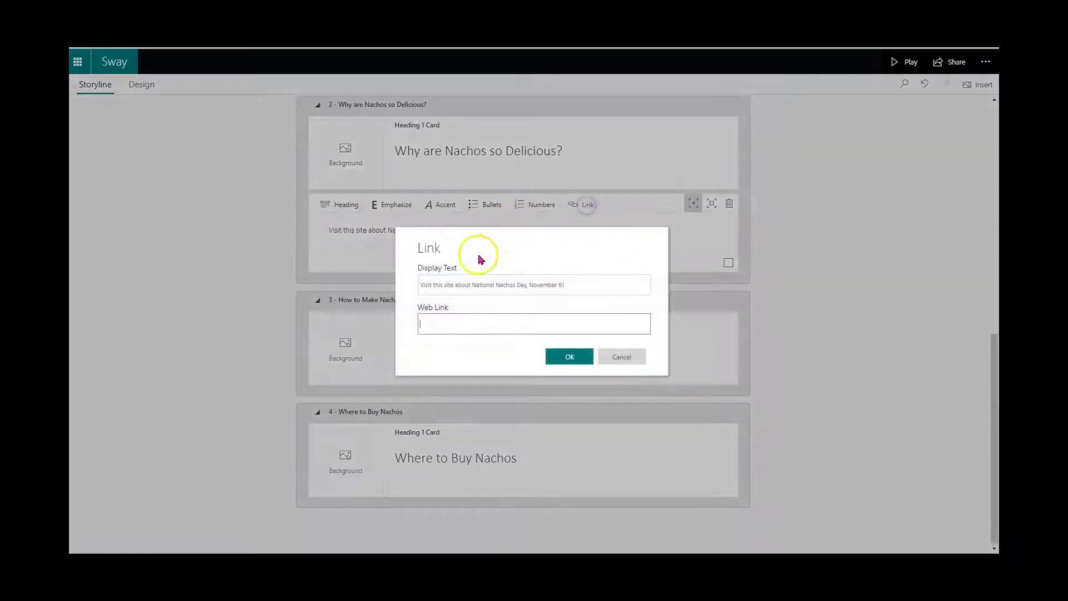
{"action": "left_click", "coordinate": [483, 325]}
{"action": "type", "text": "https://www.mentalfloss.com/article/513888/15-delicious-facts-national-nacho-day"}
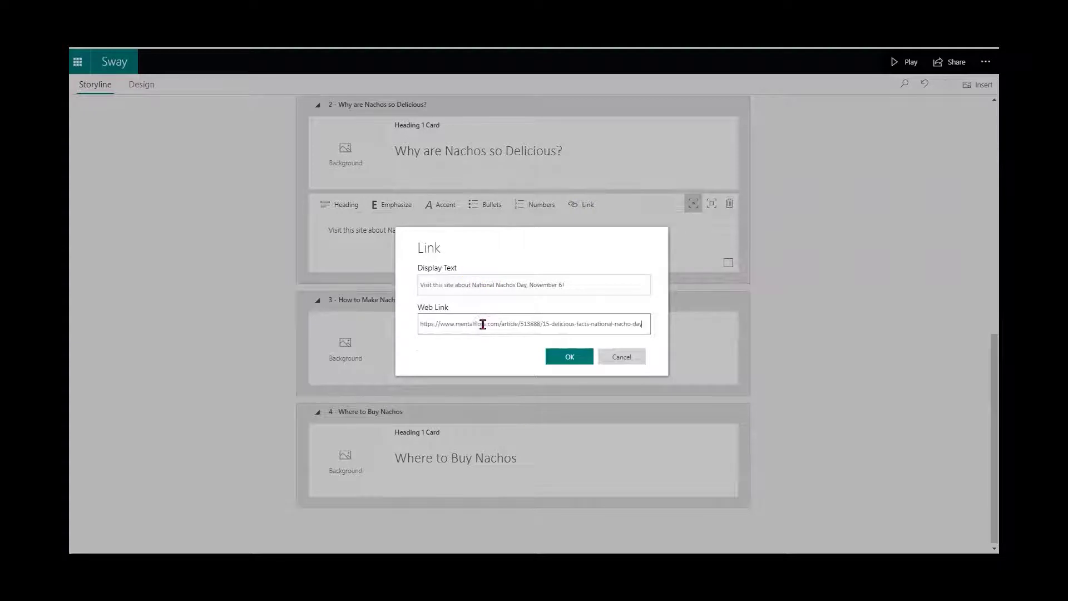
{"action": "left_click", "coordinate": [570, 357]}
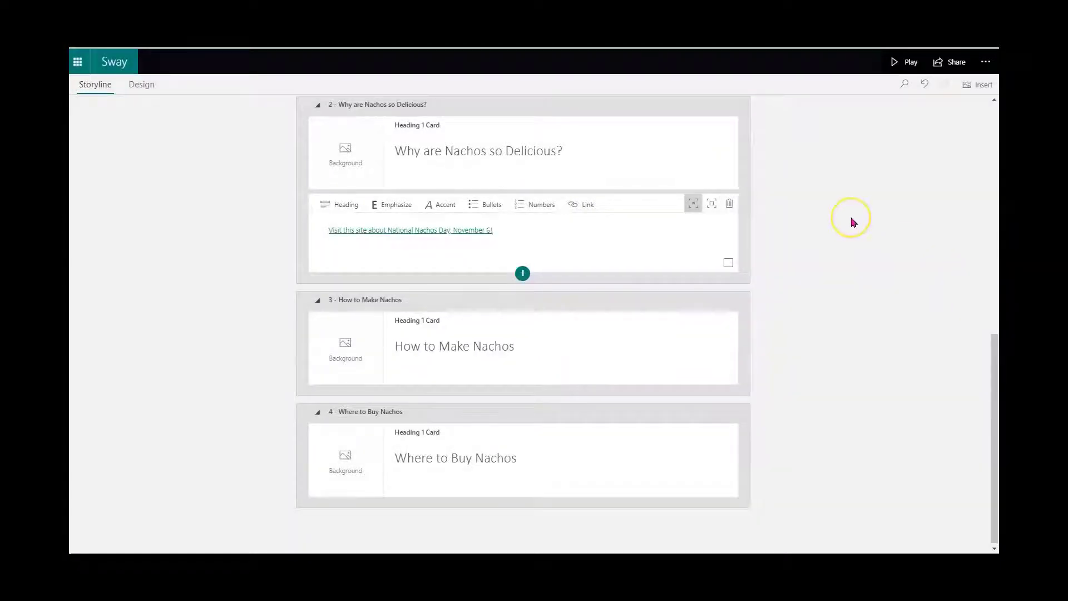
{"action": "left_click", "coordinate": [877, 312]}
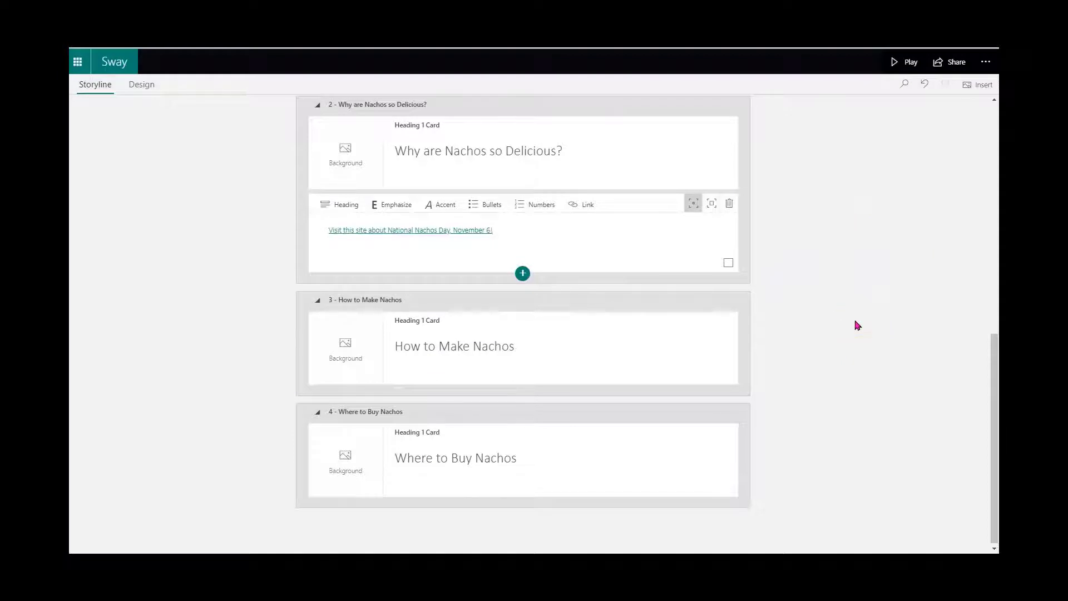
{"action": "left_click", "coordinate": [597, 231]}
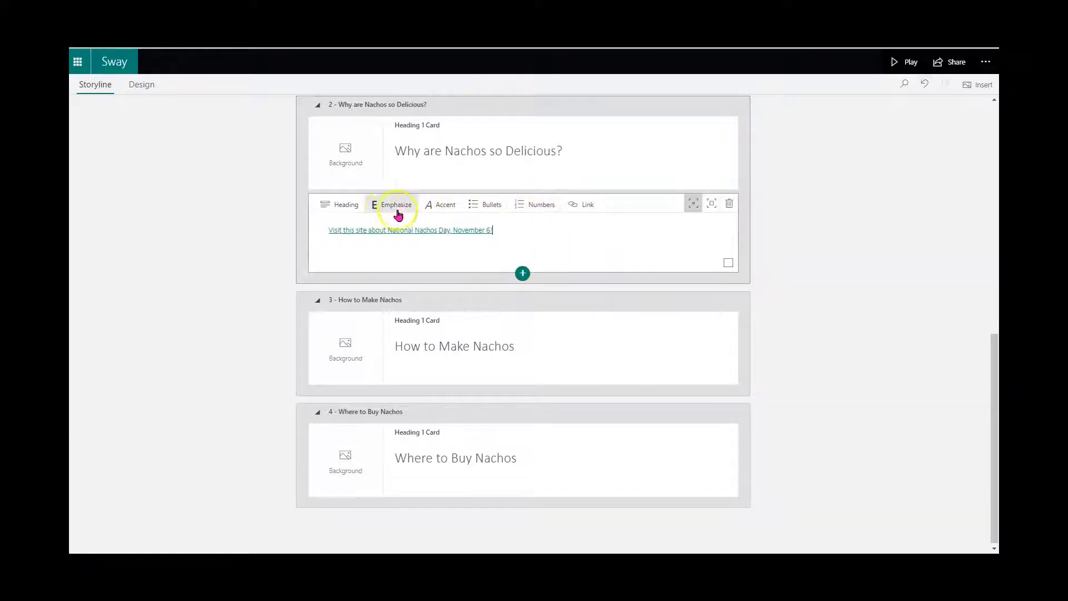
Add a text card below the "How to Make Nachos" heading with the bullets "Start with a good appetitie" and "Ingredients:"
{"action": "left_click", "coordinate": [557, 366]}
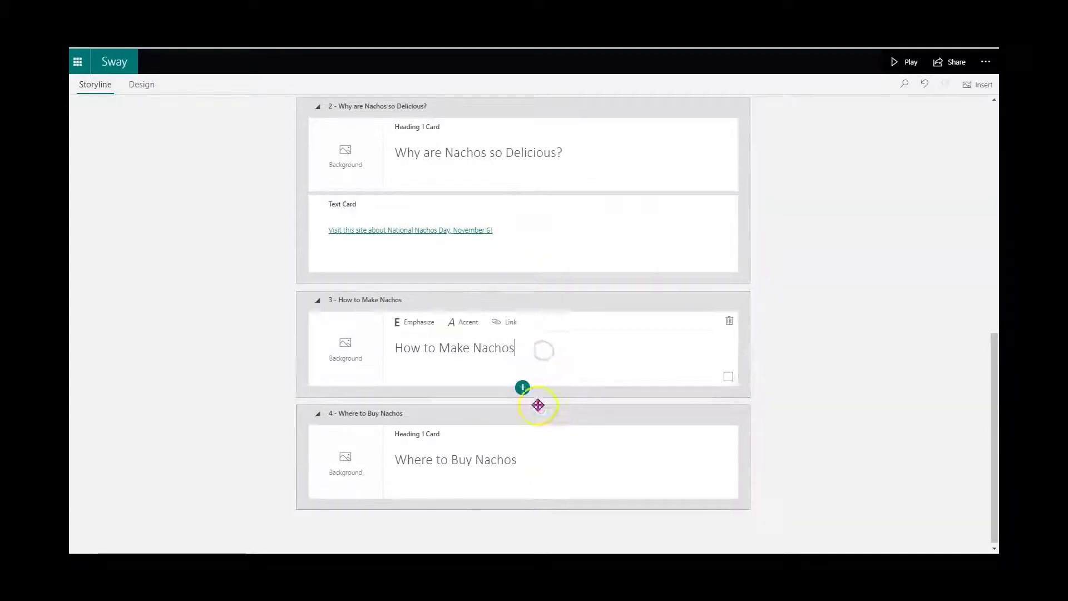
{"action": "left_click", "coordinate": [522, 388]}
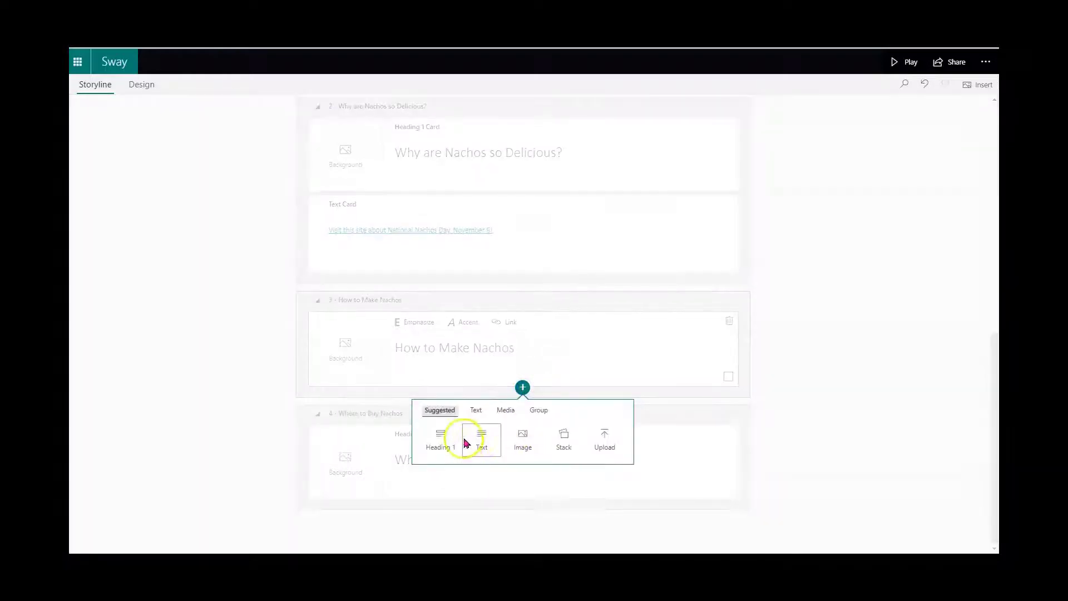
{"action": "left_click", "coordinate": [480, 437]}
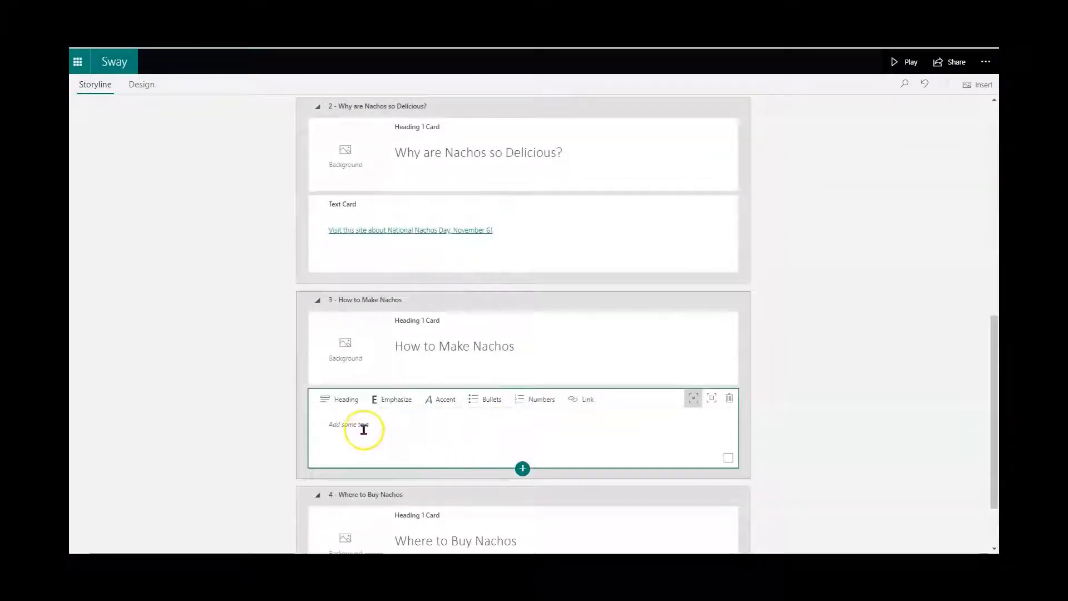
{"action": "left_click", "coordinate": [362, 429]}
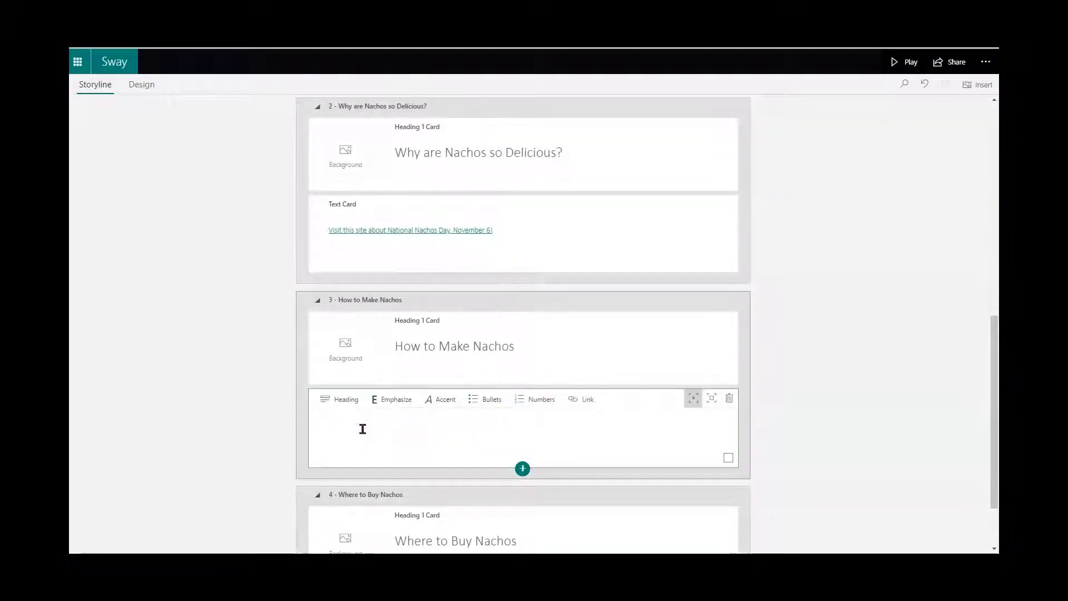
{"action": "type", "text": "*"}
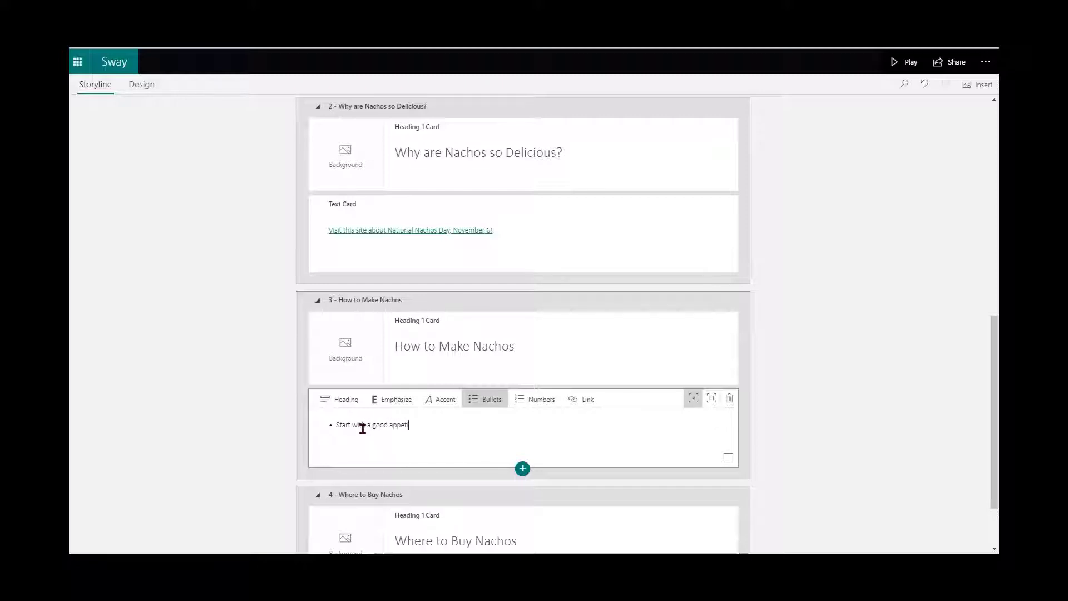
{"action": "key", "text": "Return"}
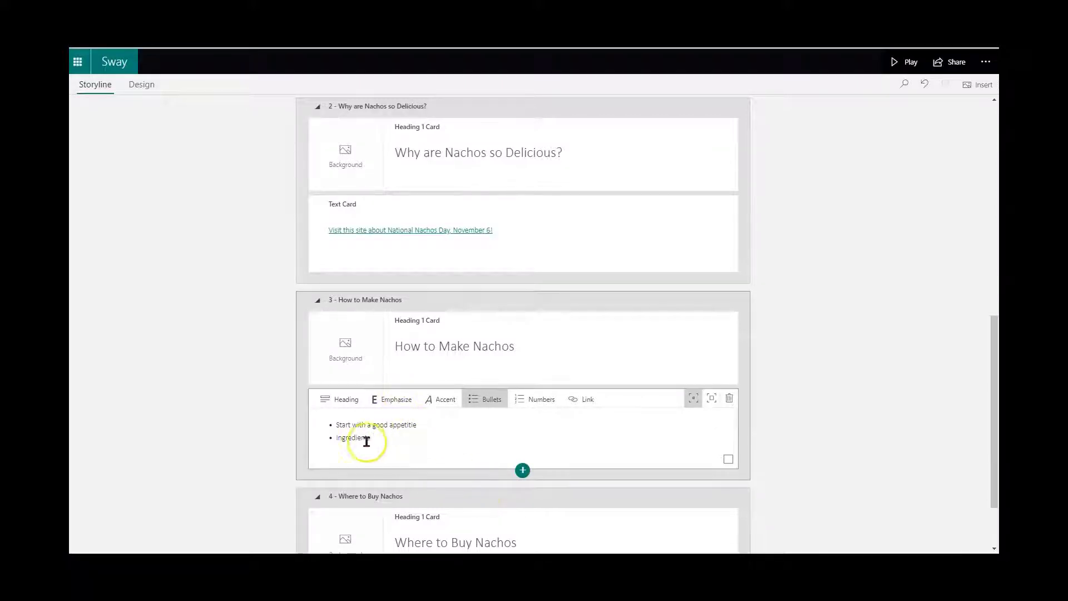
Emphasize the word "Ingredients" in the second bullet of the "How to Make Nachos" text card
{"action": "left_click", "coordinate": [335, 438]}
{"action": "left_click_drag", "start_coordinate": [356, 438], "coordinate": [370, 437]}
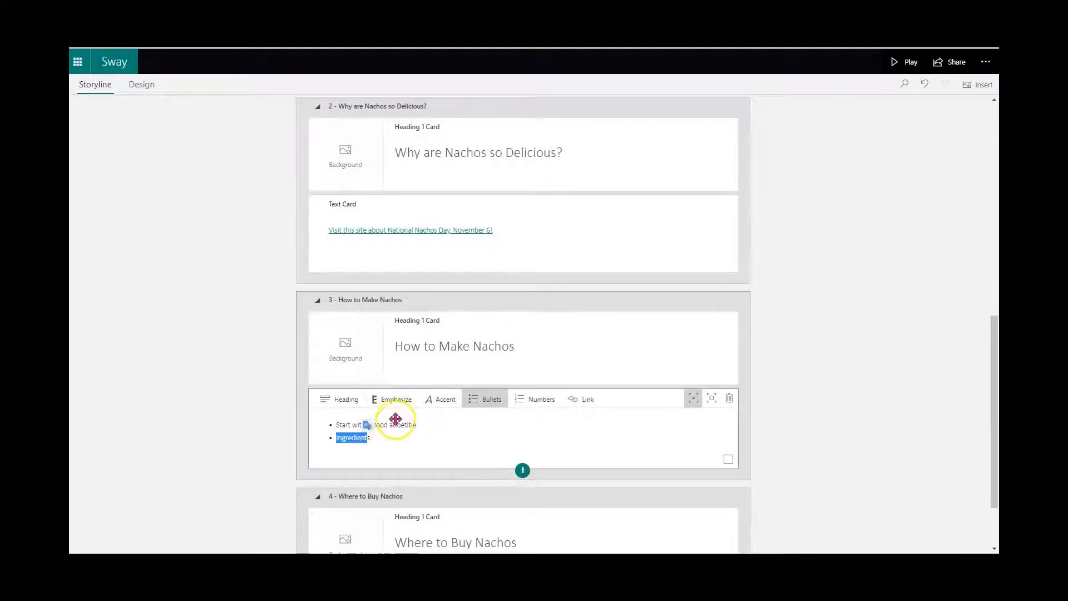
{"action": "left_click", "coordinate": [402, 405]}
{"action": "left_click", "coordinate": [565, 434]}
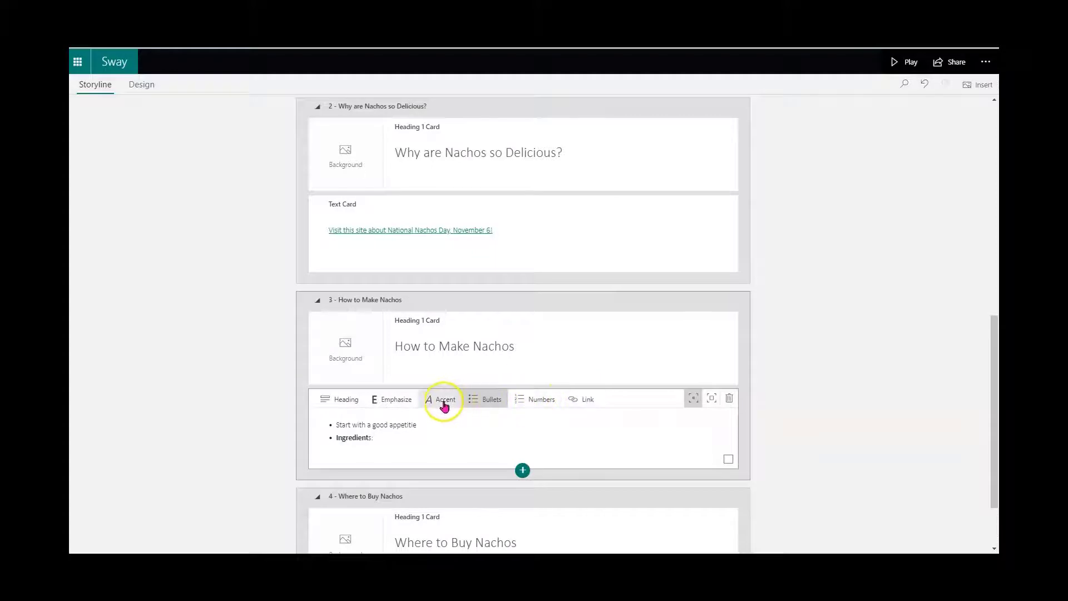
Add an empty video card below the bulleted text card in the "How to Make Nachos" section
{"action": "scroll", "coordinate": [584, 367], "scroll_direction": "down", "scroll_amount": 2}
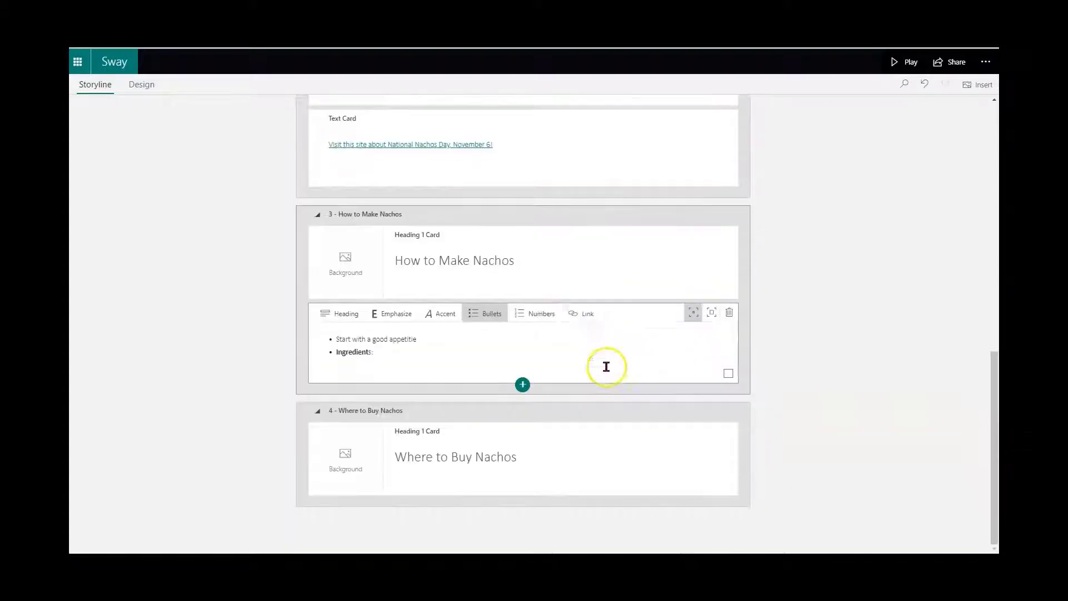
{"action": "left_click", "coordinate": [523, 385]}
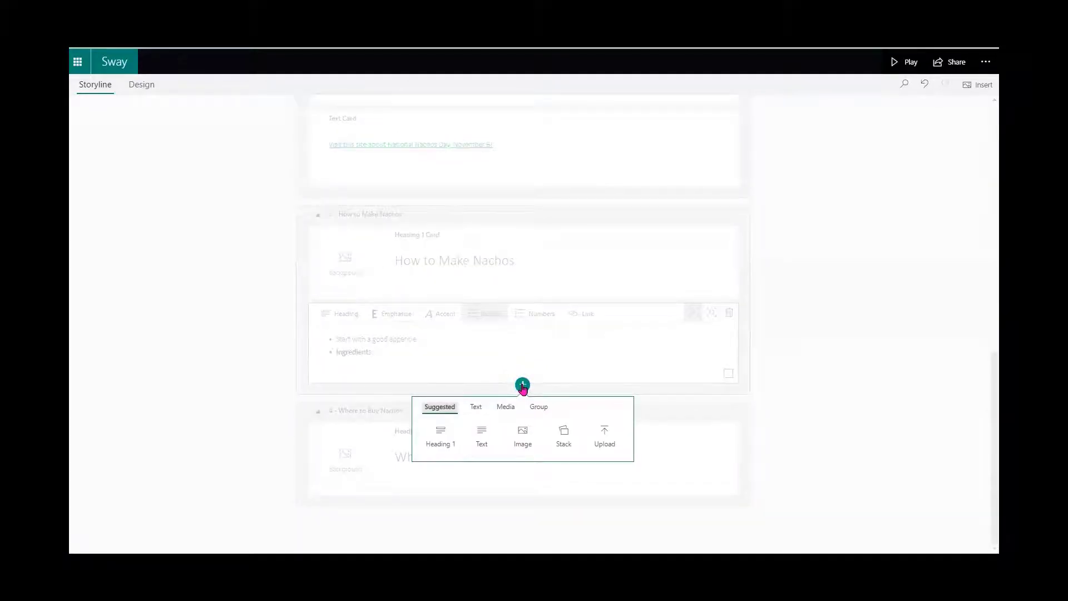
{"action": "left_click", "coordinate": [513, 407]}
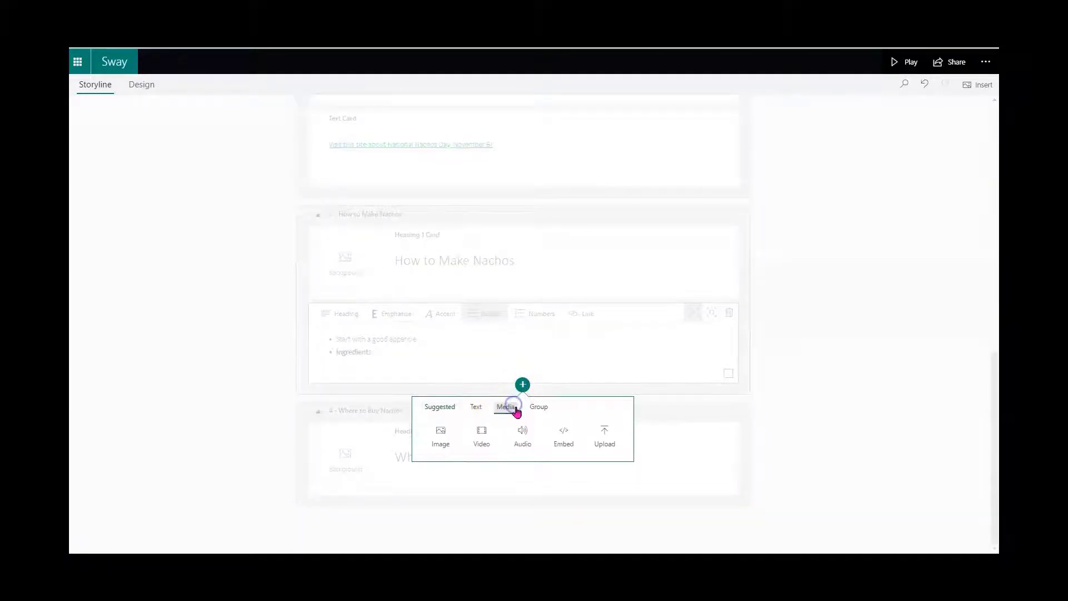
{"action": "left_click", "coordinate": [480, 434]}
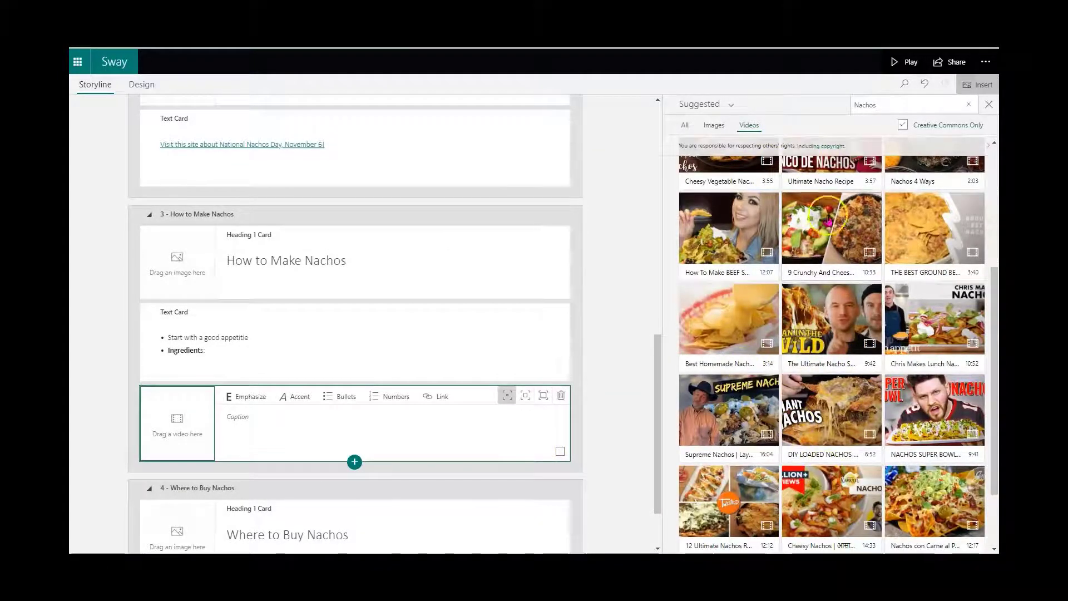
Fill the empty video card with the 5:51 "Best Nachos Supreme" video from the suggested "Nachos" video results
{"action": "scroll", "coordinate": [829, 222], "scroll_direction": "up", "scroll_amount": 4}
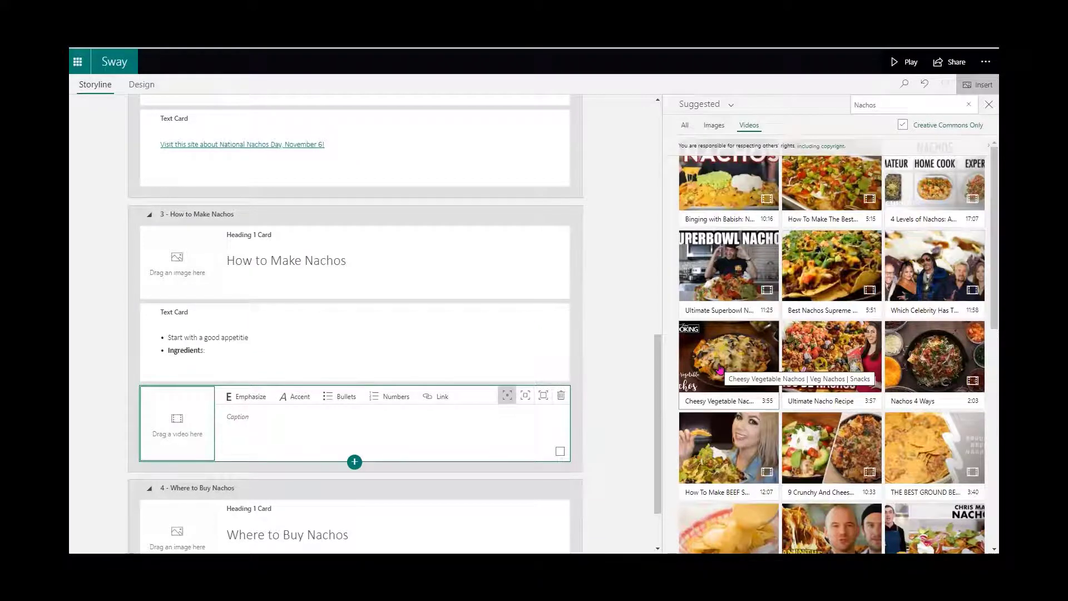
{"action": "left_click", "coordinate": [782, 323]}
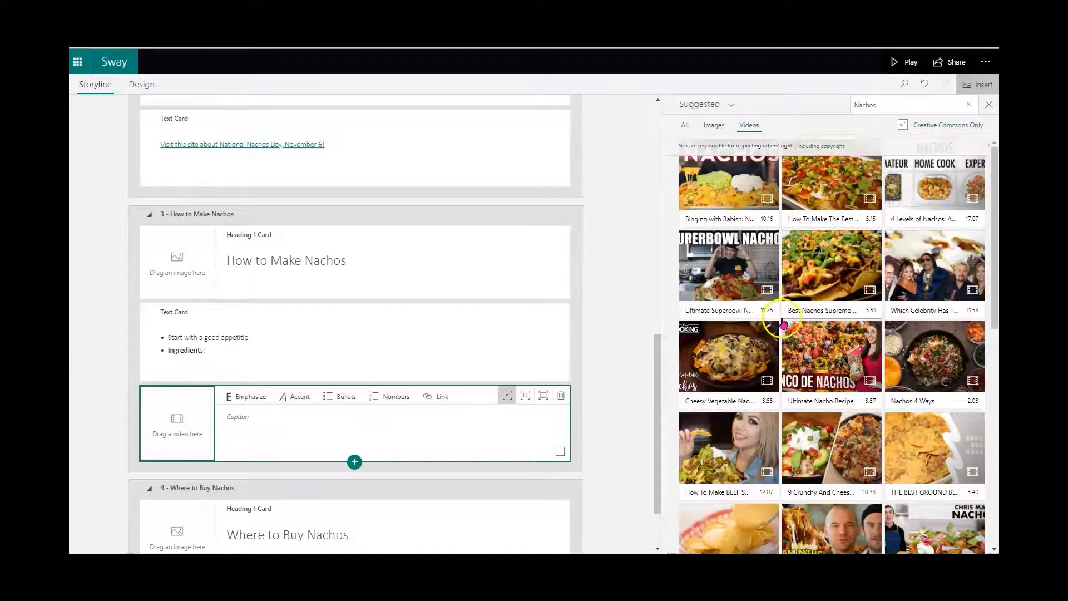
{"action": "left_click_drag", "start_coordinate": [782, 323], "coordinate": [649, 424]}
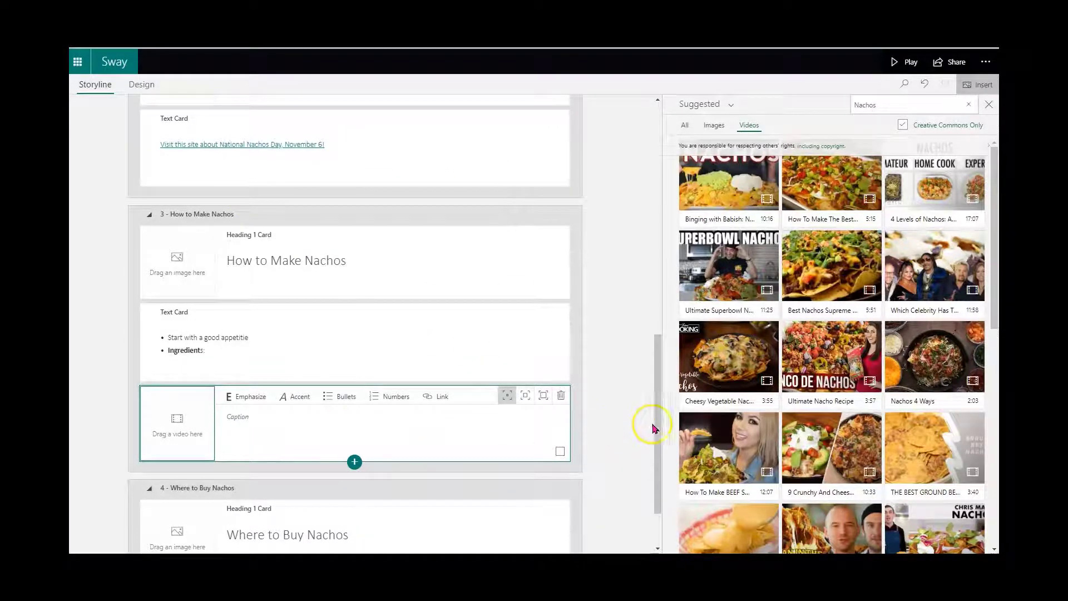
{"action": "left_click", "coordinate": [826, 261]}
{"action": "left_click", "coordinate": [924, 109]}
{"action": "left_click", "coordinate": [934, 107]}
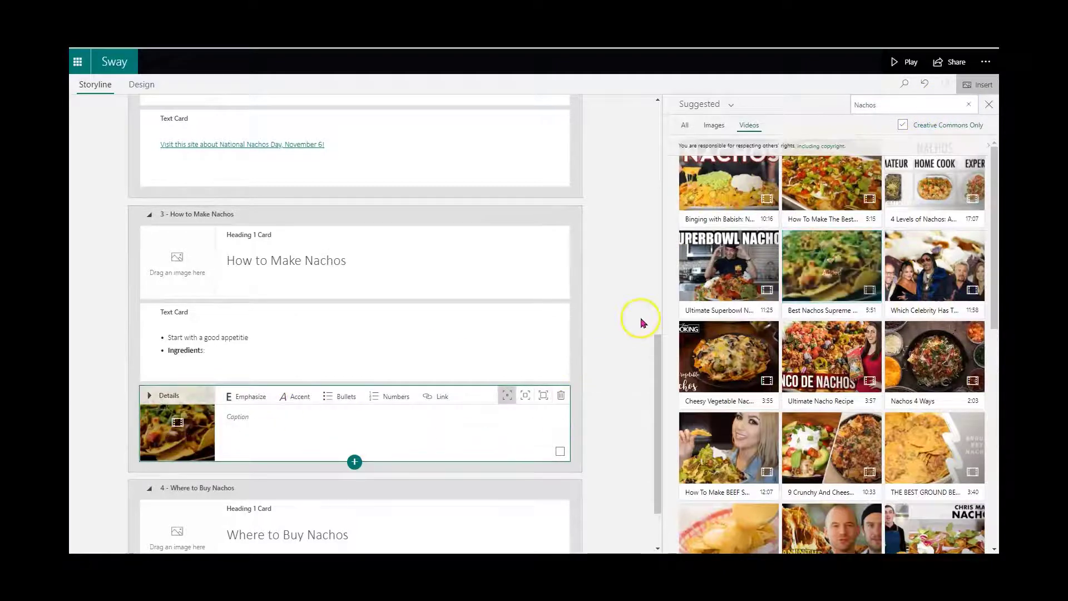
Add an empty image card below the "Where to Buy Nachos" heading
{"action": "scroll", "coordinate": [607, 301], "scroll_direction": "down", "scroll_amount": 2}
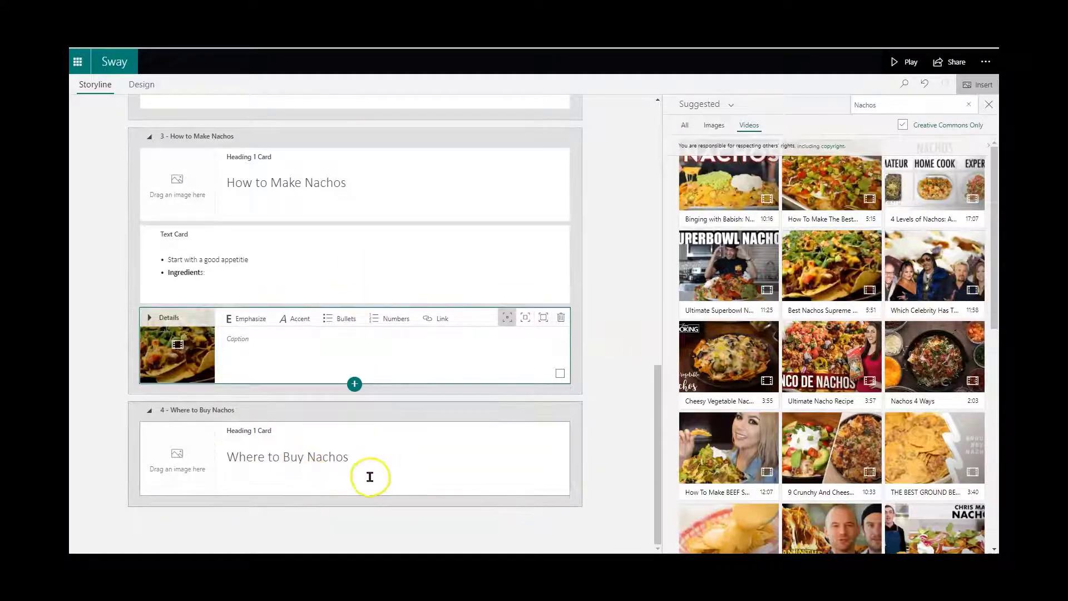
{"action": "left_click", "coordinate": [374, 456]}
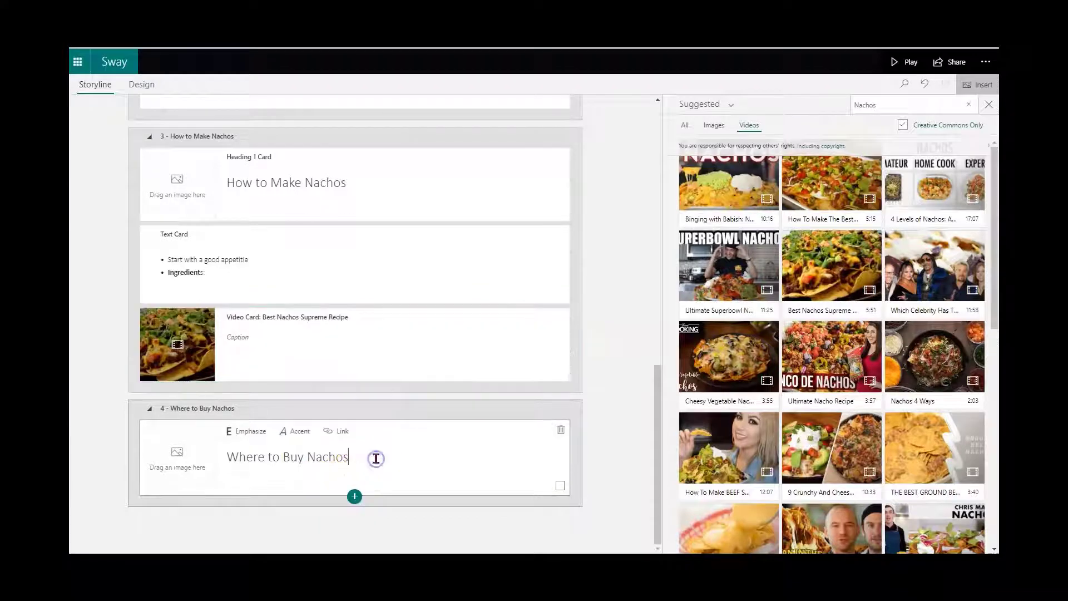
{"action": "left_click", "coordinate": [354, 497]}
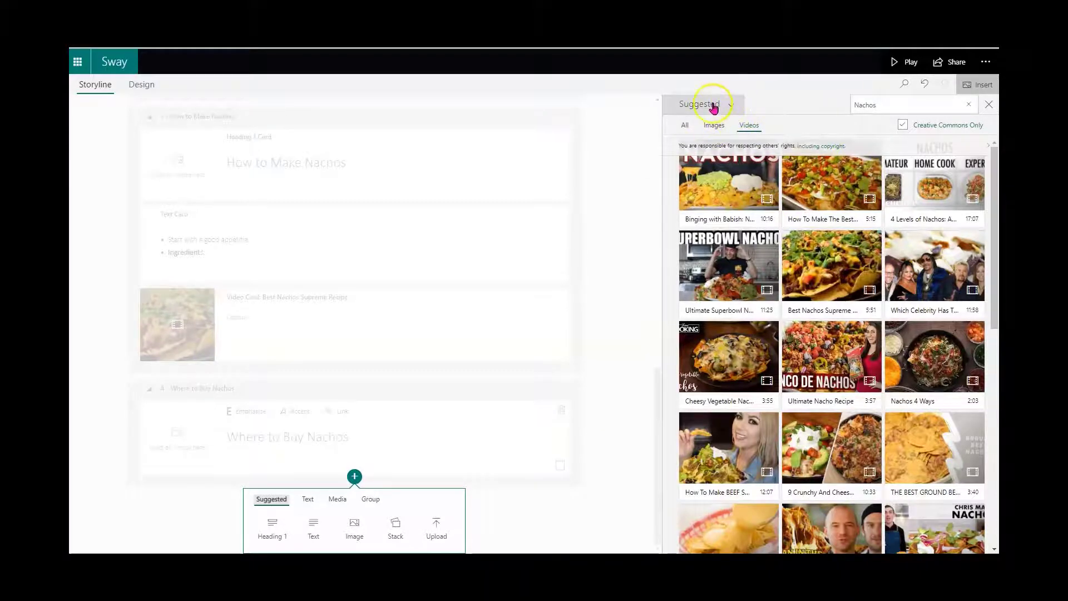
{"action": "left_click", "coordinate": [704, 130]}
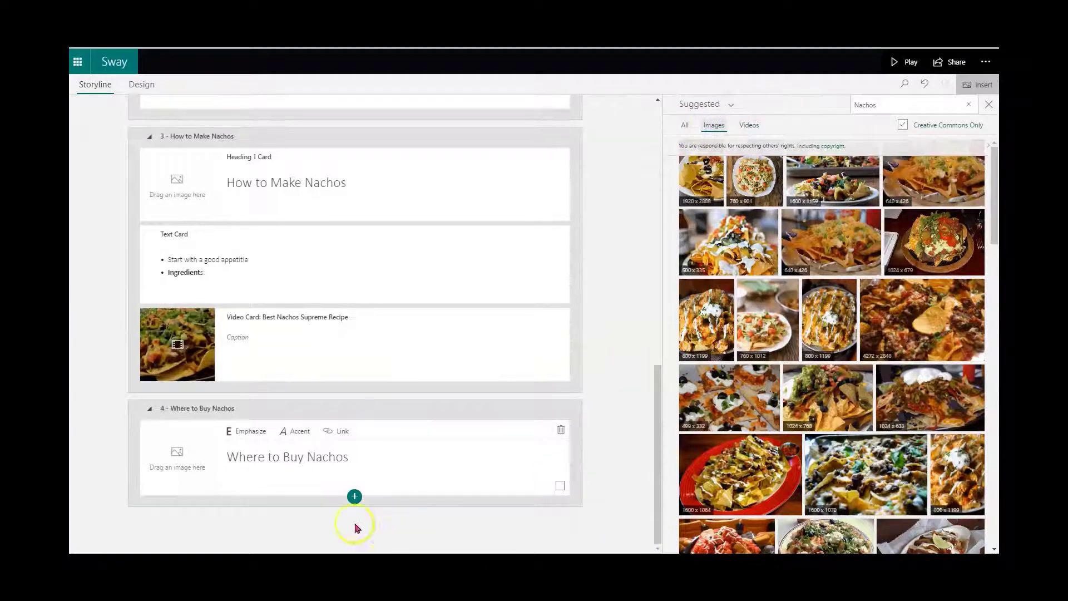
{"action": "left_click", "coordinate": [354, 495]}
{"action": "left_click", "coordinate": [354, 527]}
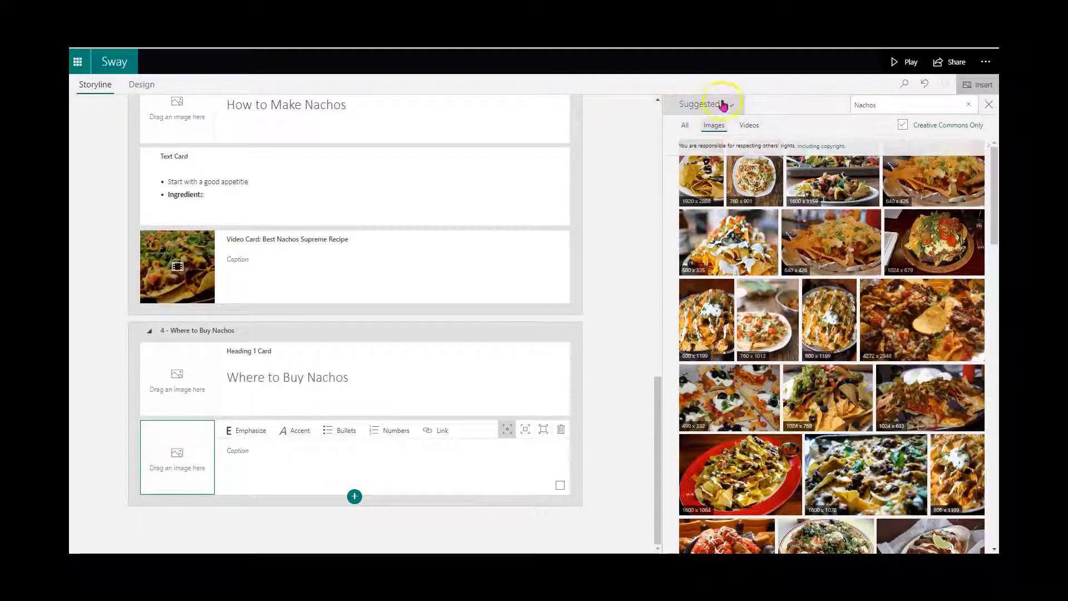
Fill the empty image card with the Nachos-4 picture from the device's Pictures folder
{"action": "left_click", "coordinate": [722, 105]}
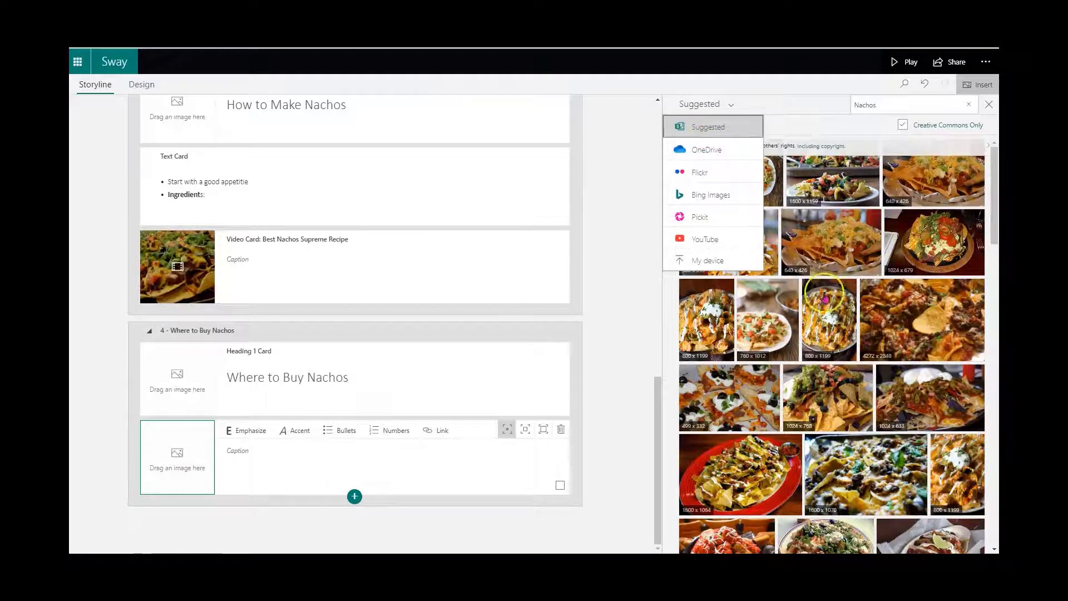
{"action": "left_click", "coordinate": [714, 262]}
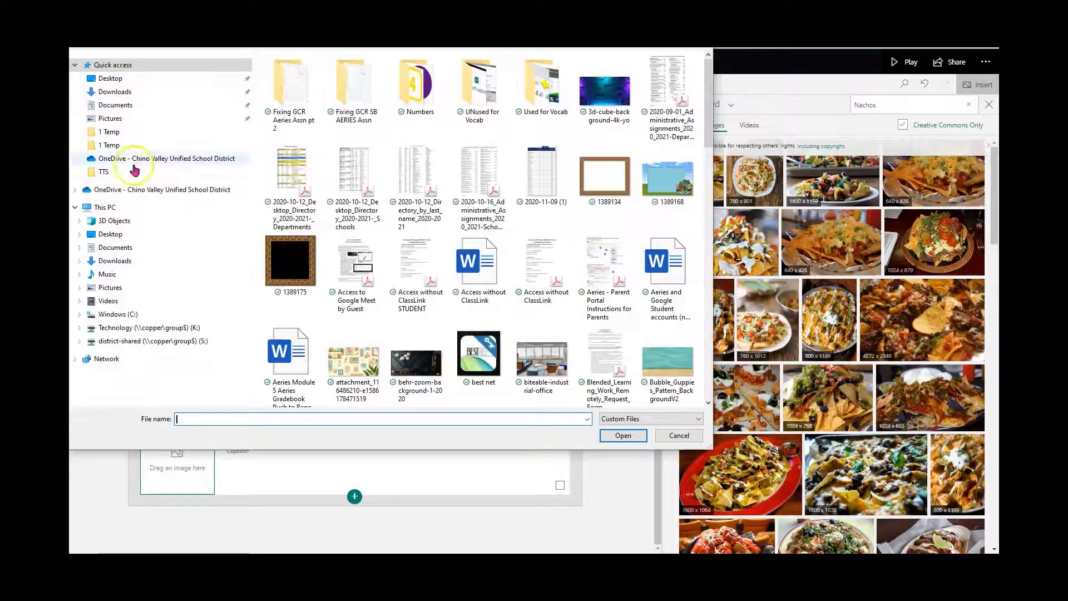
{"action": "left_click", "coordinate": [120, 287]}
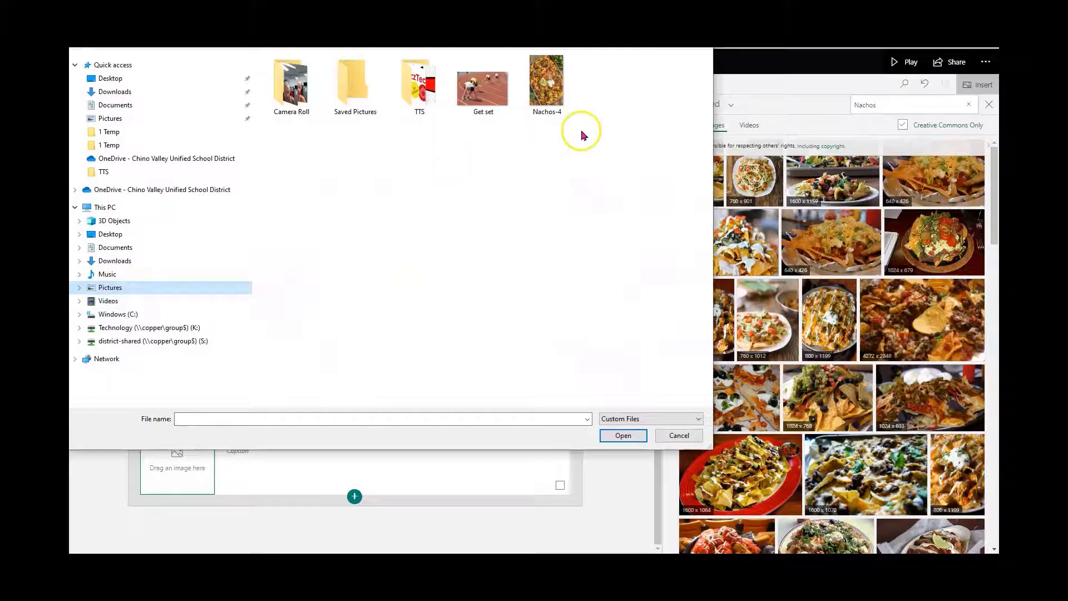
{"action": "left_click", "coordinate": [549, 84]}
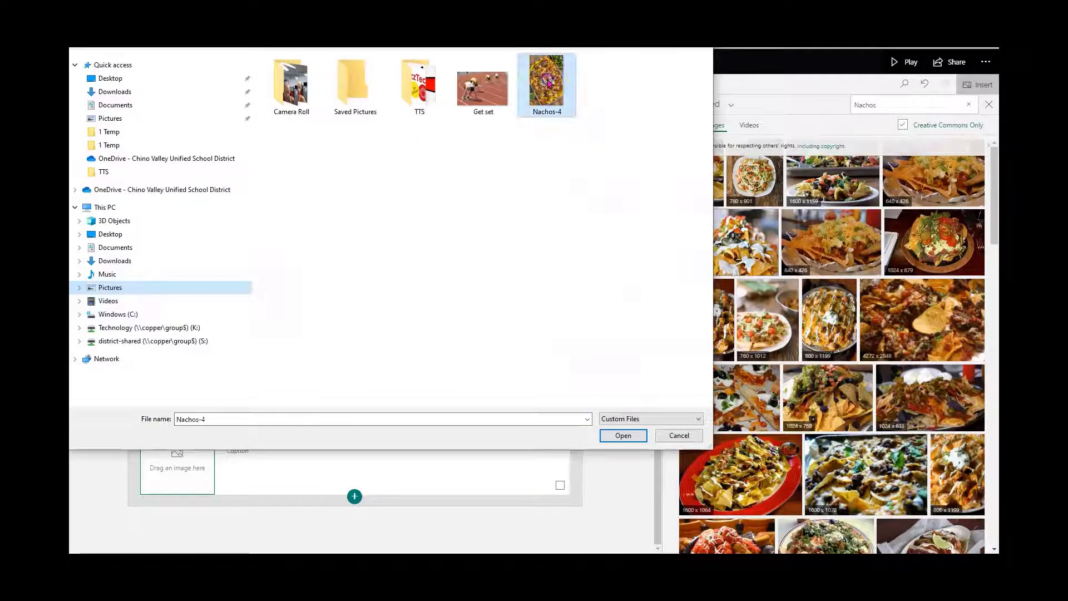
{"action": "left_click", "coordinate": [623, 435]}
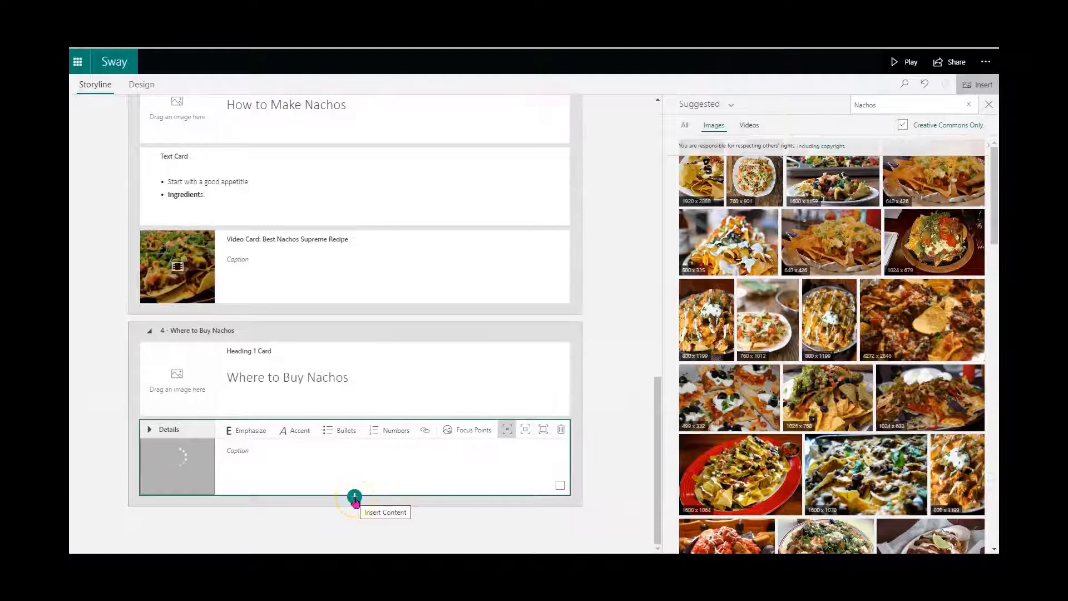
Switch the content source to Bing Images and search for "Nachos restaurants"
{"action": "left_click", "coordinate": [731, 106]}
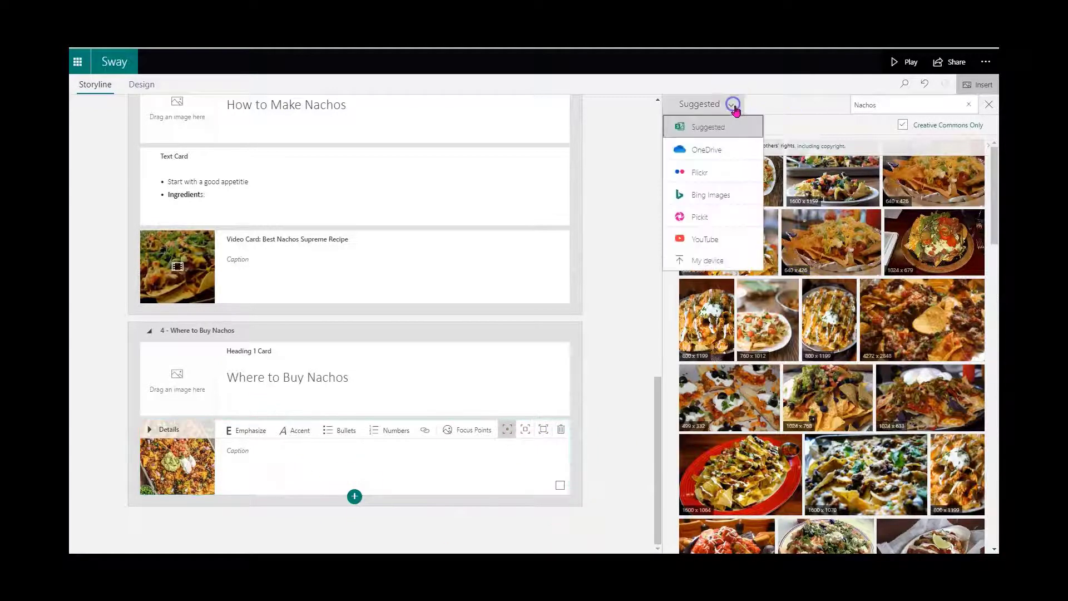
{"action": "left_click", "coordinate": [701, 126]}
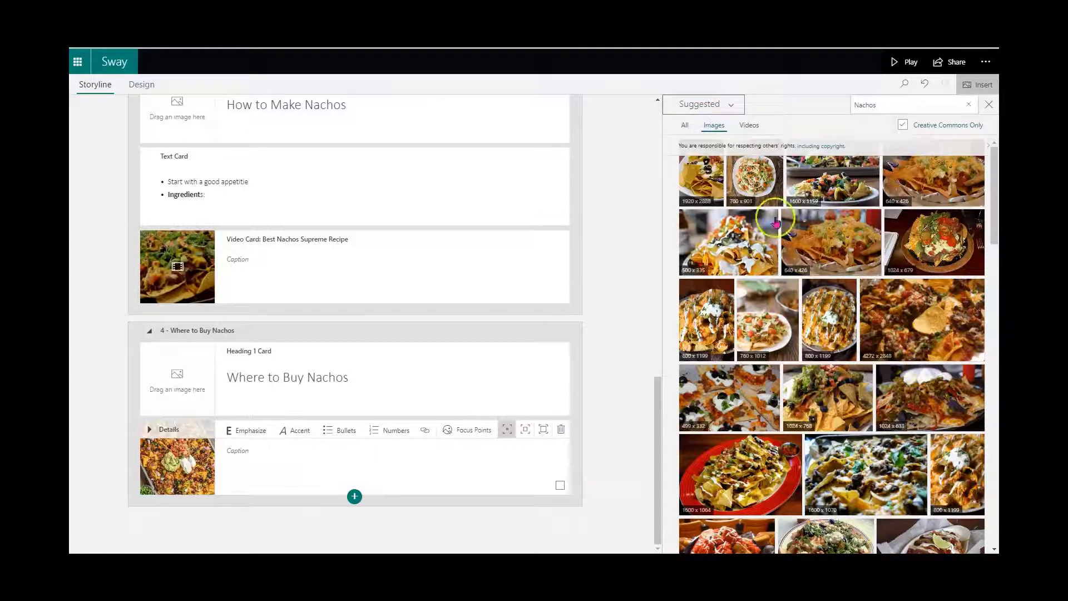
{"action": "left_click", "coordinate": [732, 105]}
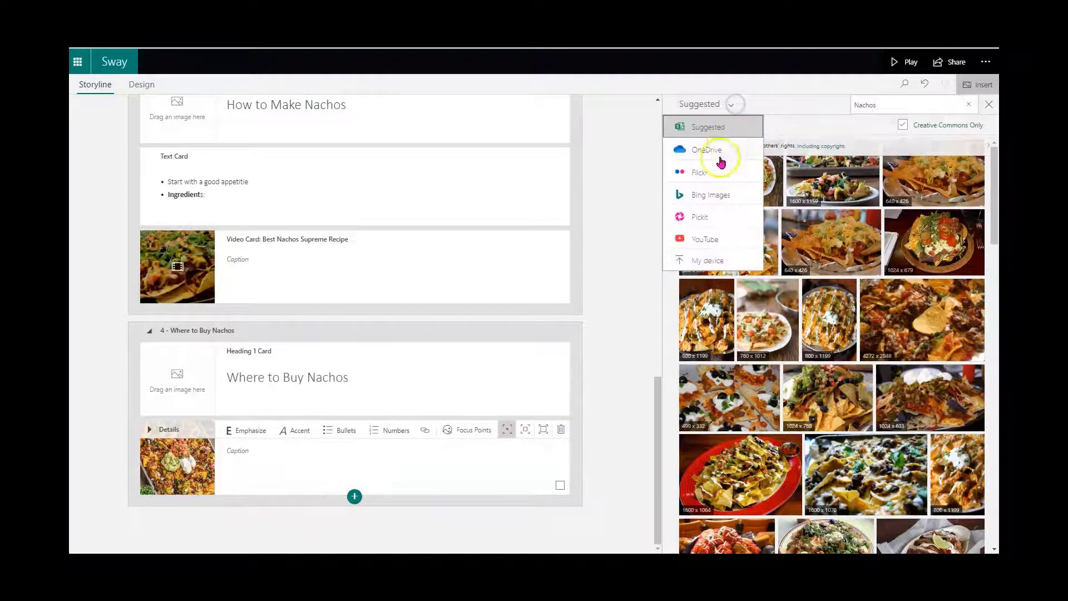
{"action": "left_click", "coordinate": [705, 197]}
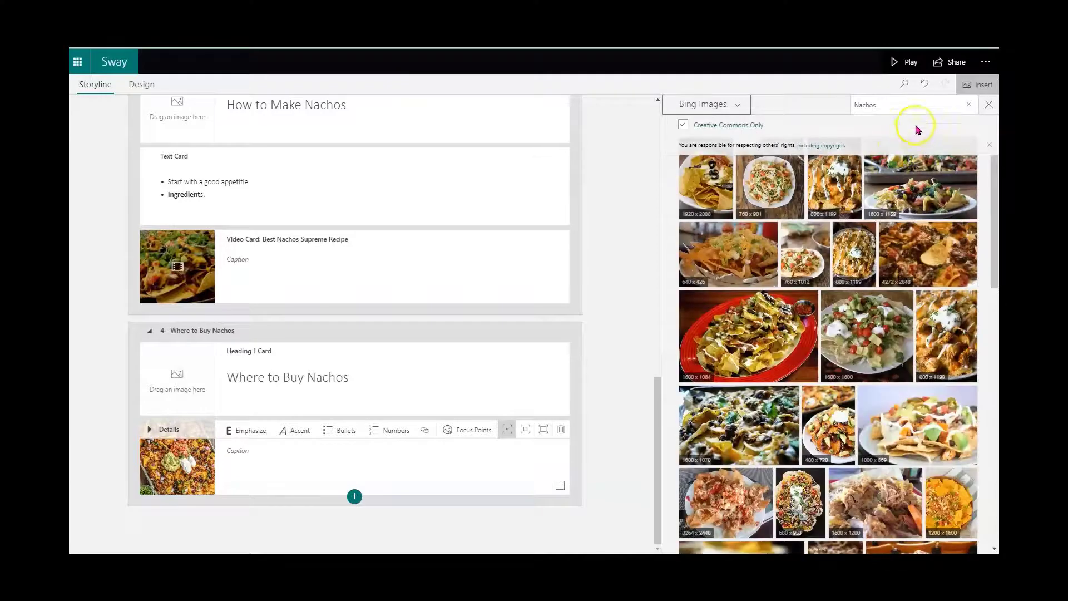
{"action": "left_click", "coordinate": [893, 109]}
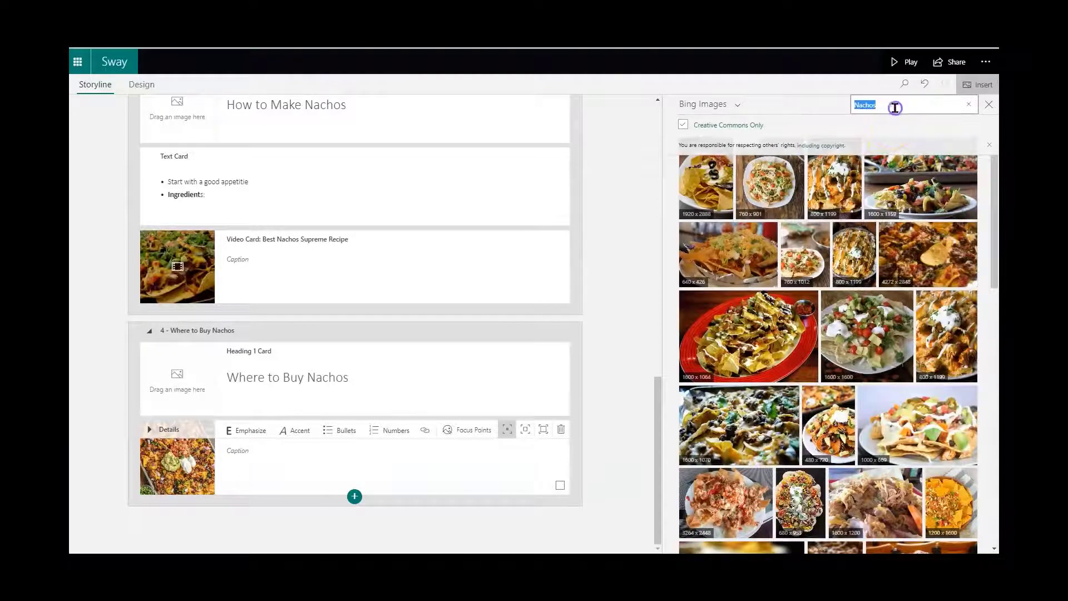
{"action": "left_click", "coordinate": [897, 103]}
{"action": "key", "text": "Return"}
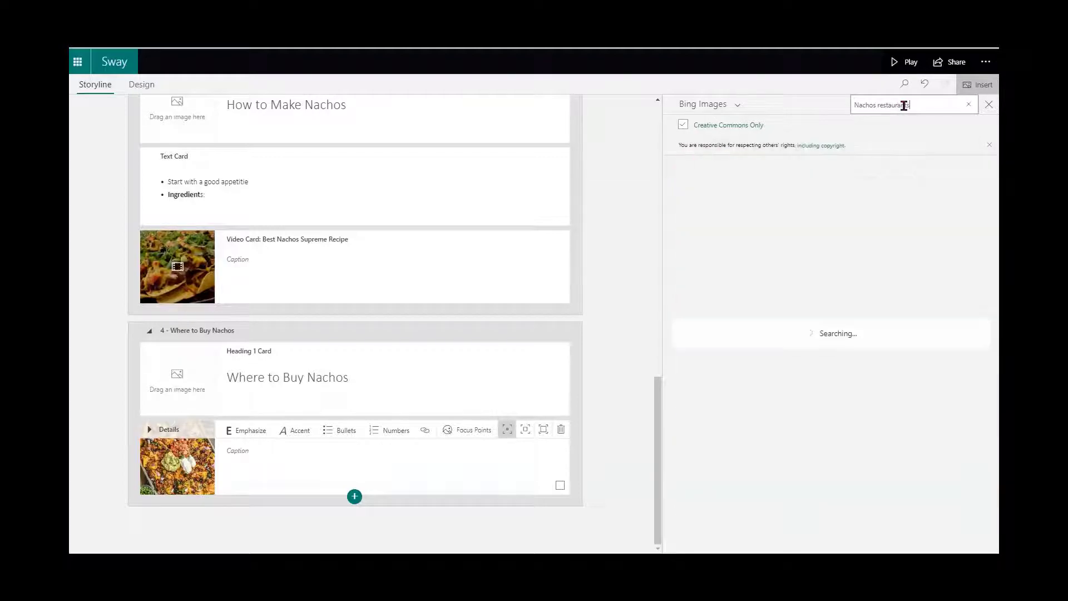
Add six found images below the Nachos-4 card: 800 x 600 nachos plate, guacamole bowl, orange restaurant, and the 250 x 188, 1600 x 1195 and 1000 x 667 dishes
{"action": "scroll", "coordinate": [851, 373], "scroll_direction": "down", "scroll_amount": 10}
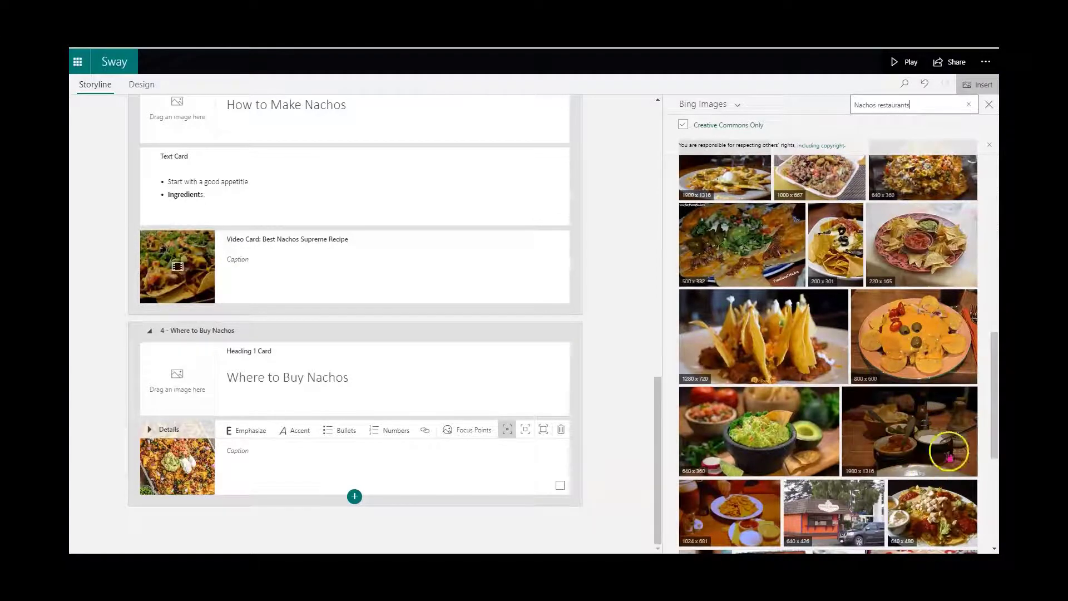
{"action": "left_click", "coordinate": [917, 337]}
{"action": "left_click", "coordinate": [774, 445]}
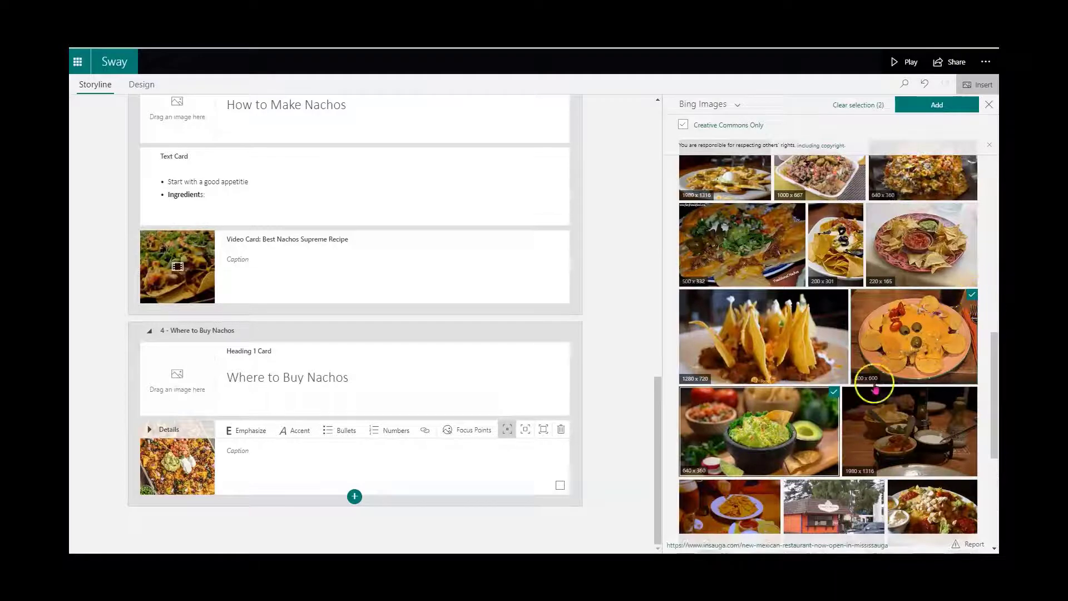
{"action": "scroll", "coordinate": [929, 410], "scroll_direction": "down", "scroll_amount": 4}
{"action": "left_click", "coordinate": [870, 314]}
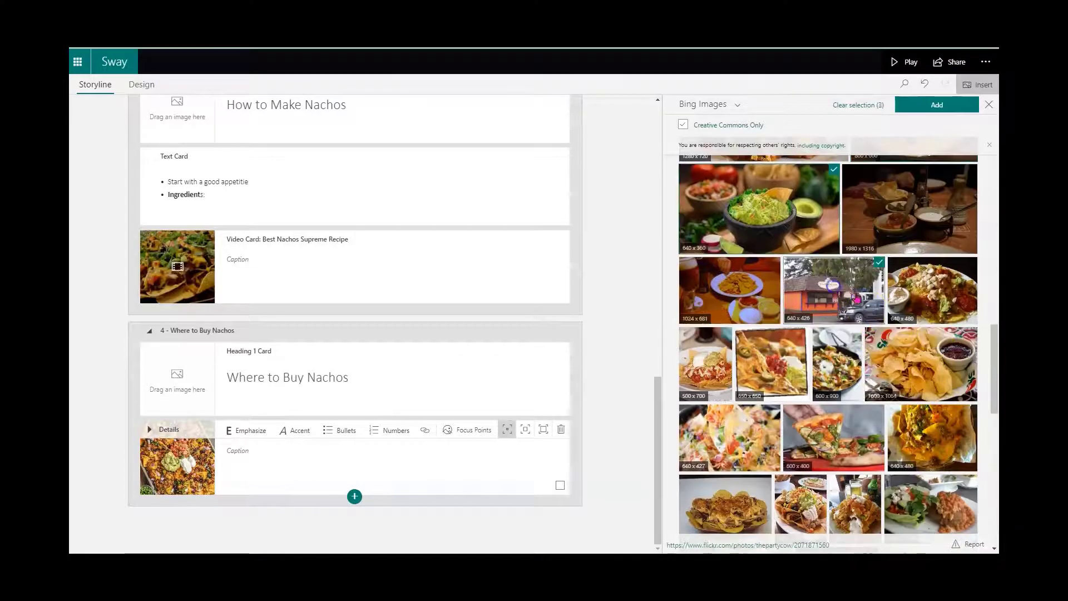
{"action": "scroll", "coordinate": [948, 433], "scroll_direction": "down", "scroll_amount": 3}
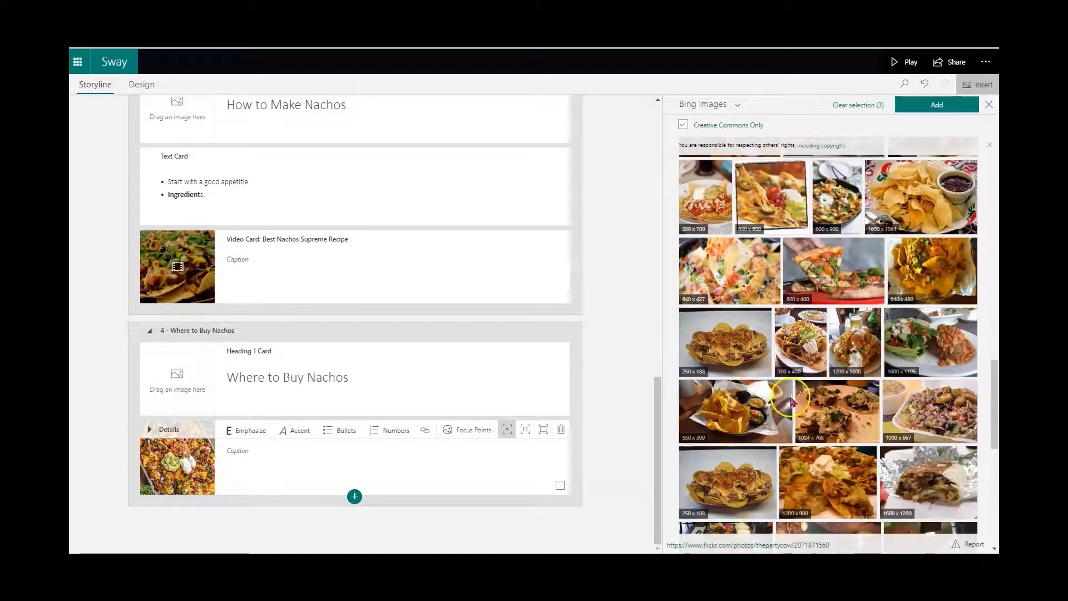
{"action": "left_click", "coordinate": [734, 342]}
{"action": "left_click", "coordinate": [955, 339]}
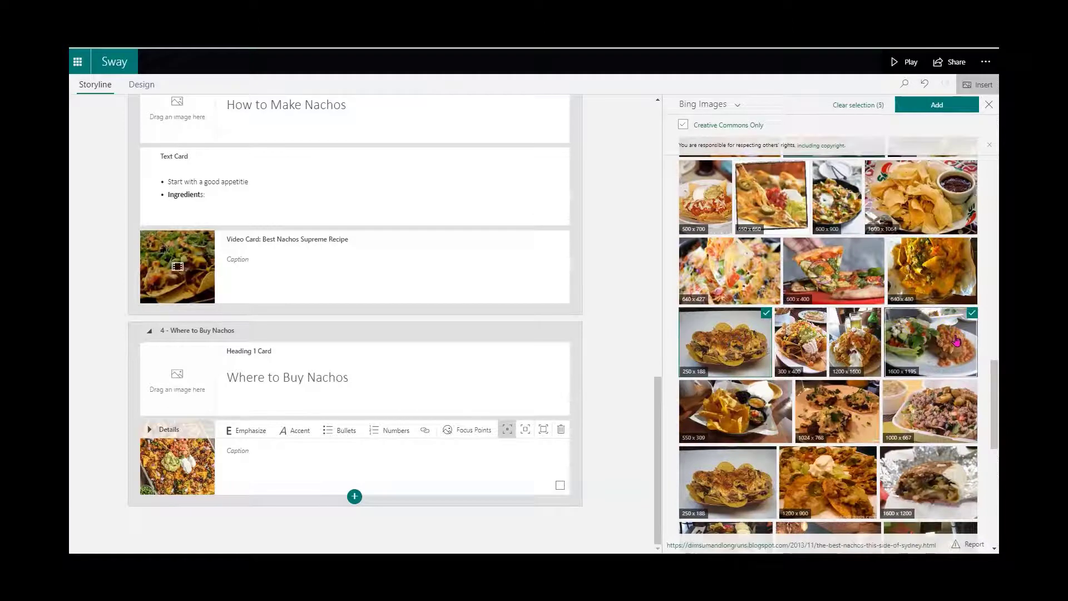
{"action": "left_click", "coordinate": [953, 417]}
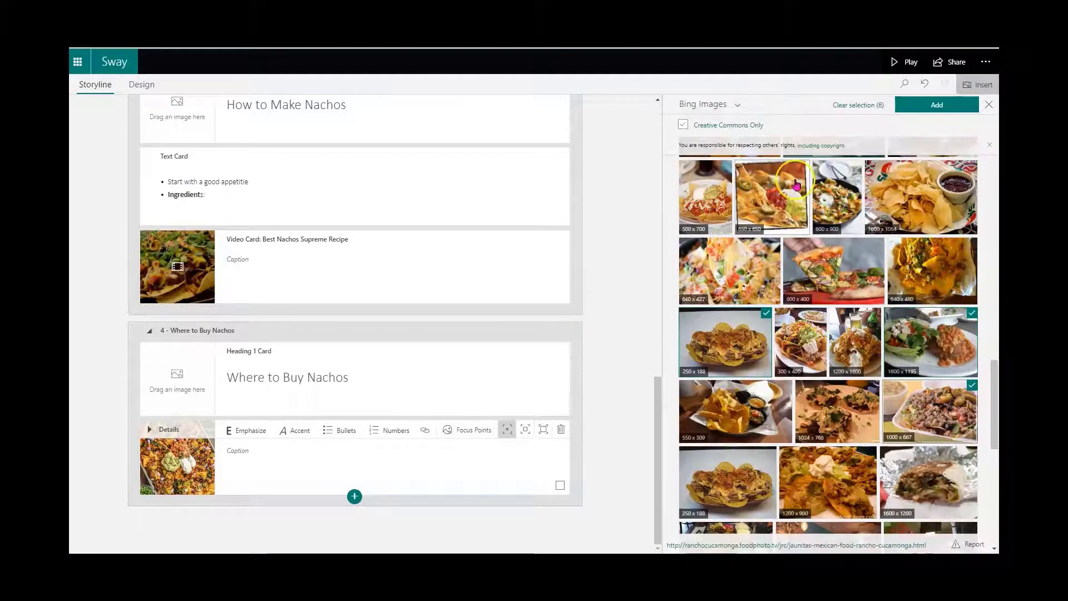
{"action": "left_click", "coordinate": [940, 105]}
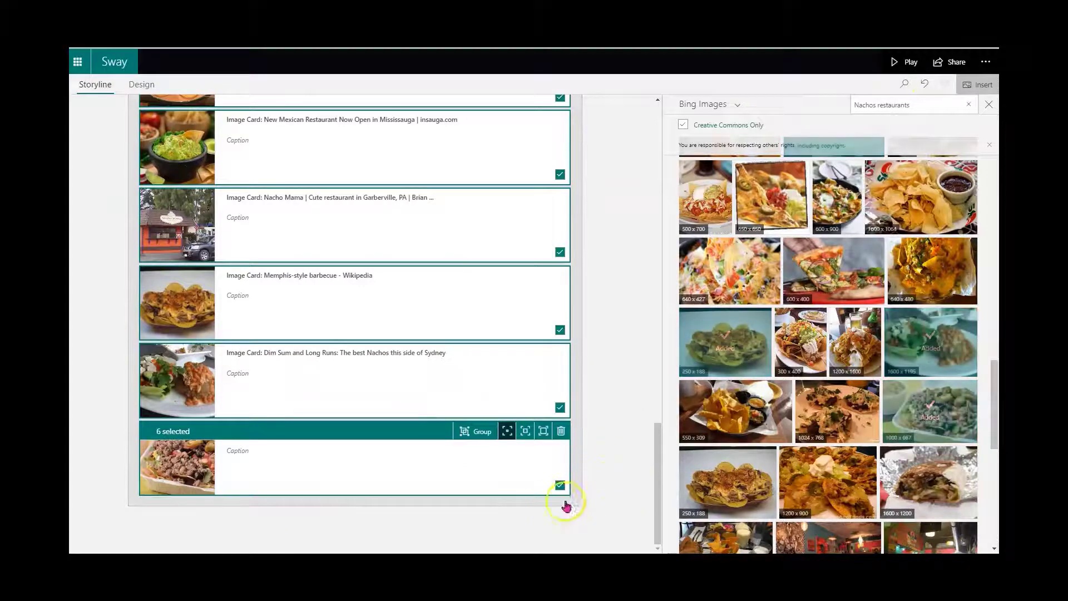
Group the six selected image cards in the "Where to Buy Nachos" section and set the group type to Stack
{"action": "scroll", "coordinate": [592, 475], "scroll_direction": "up", "scroll_amount": 3}
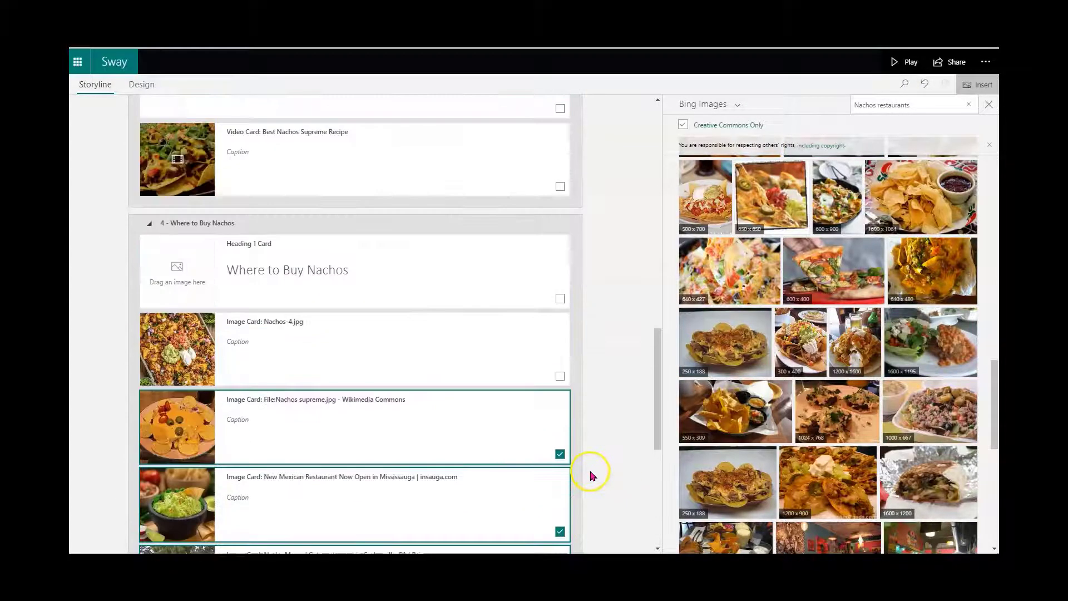
{"action": "scroll", "coordinate": [598, 475], "scroll_direction": "up", "scroll_amount": 2}
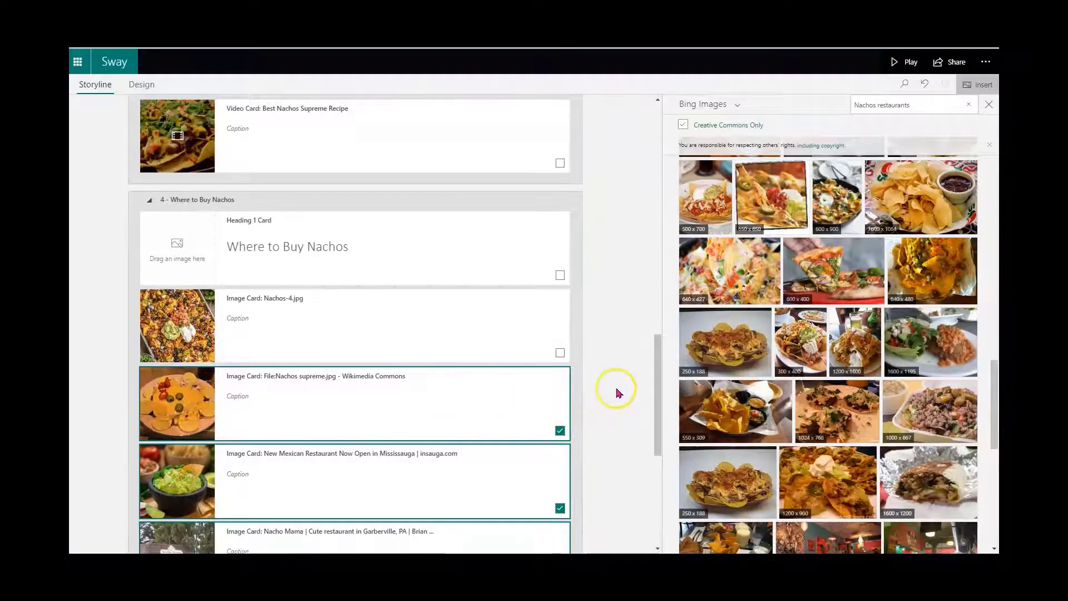
{"action": "scroll", "coordinate": [611, 387], "scroll_direction": "down", "scroll_amount": 2}
{"action": "scroll", "coordinate": [606, 394], "scroll_direction": "up", "scroll_amount": 1}
{"action": "scroll", "coordinate": [606, 393], "scroll_direction": "down", "scroll_amount": 5}
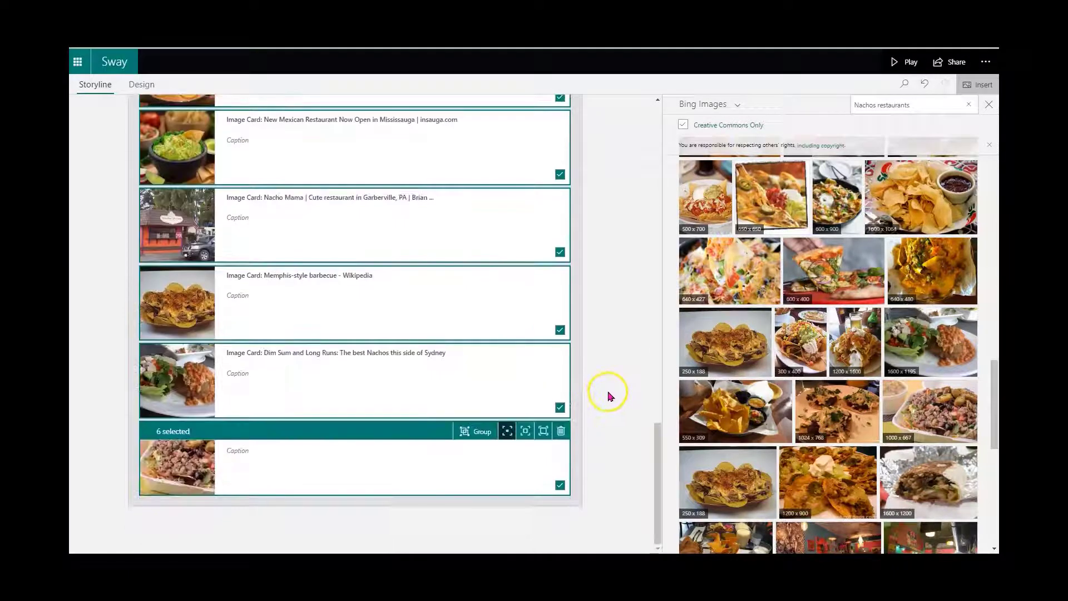
{"action": "left_click", "coordinate": [477, 432]}
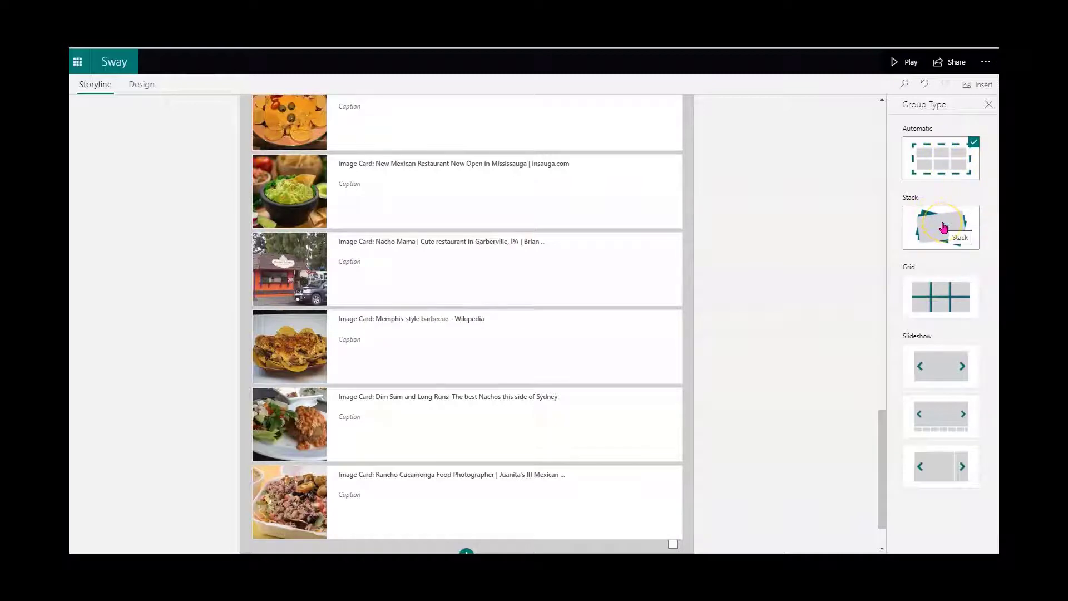
{"action": "left_click", "coordinate": [939, 296]}
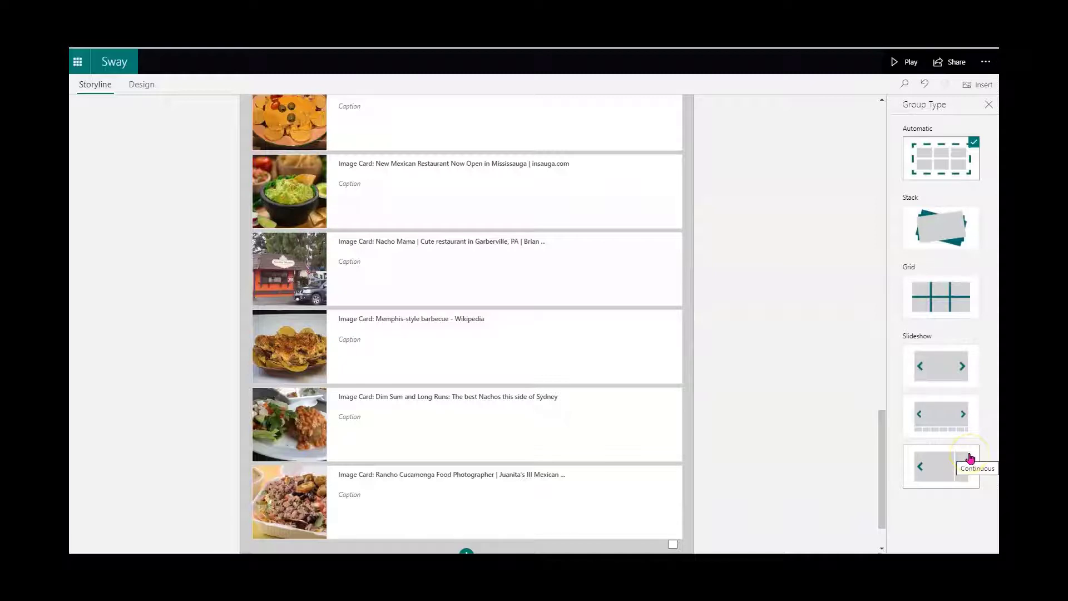
{"action": "left_click", "coordinate": [952, 227]}
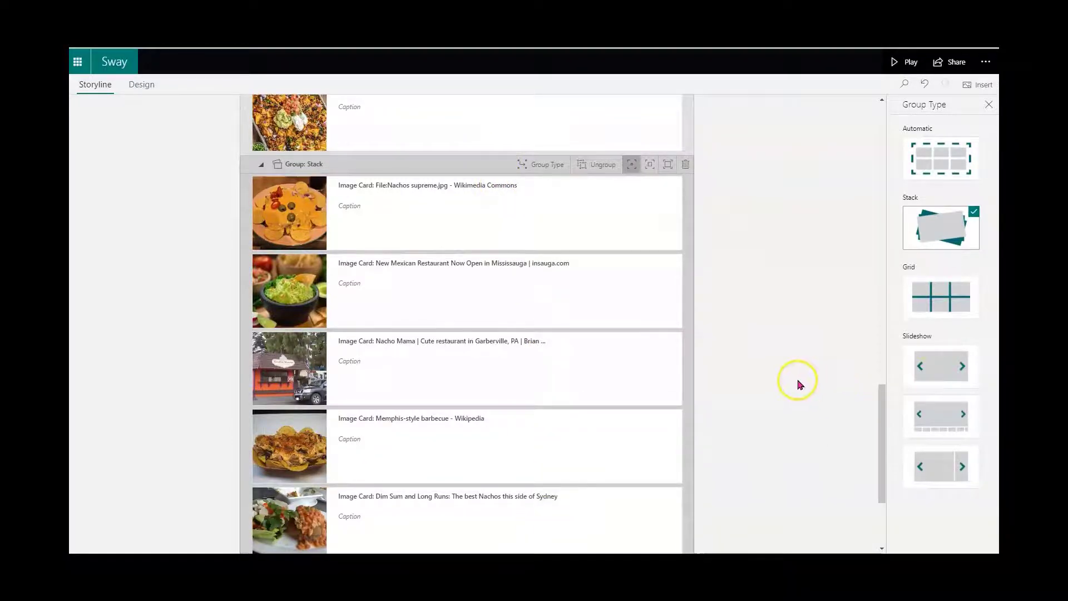
Play the "All About Nachos" Sway to preview how its sections are presented
{"action": "scroll", "coordinate": [793, 206], "scroll_direction": "up", "scroll_amount": 5}
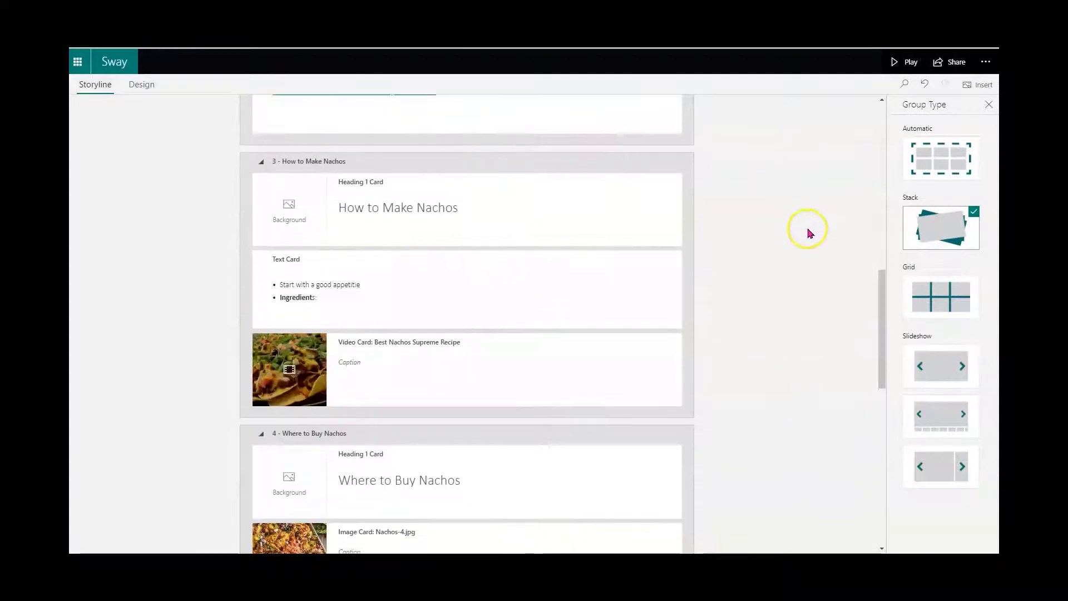
{"action": "left_click", "coordinate": [895, 62]}
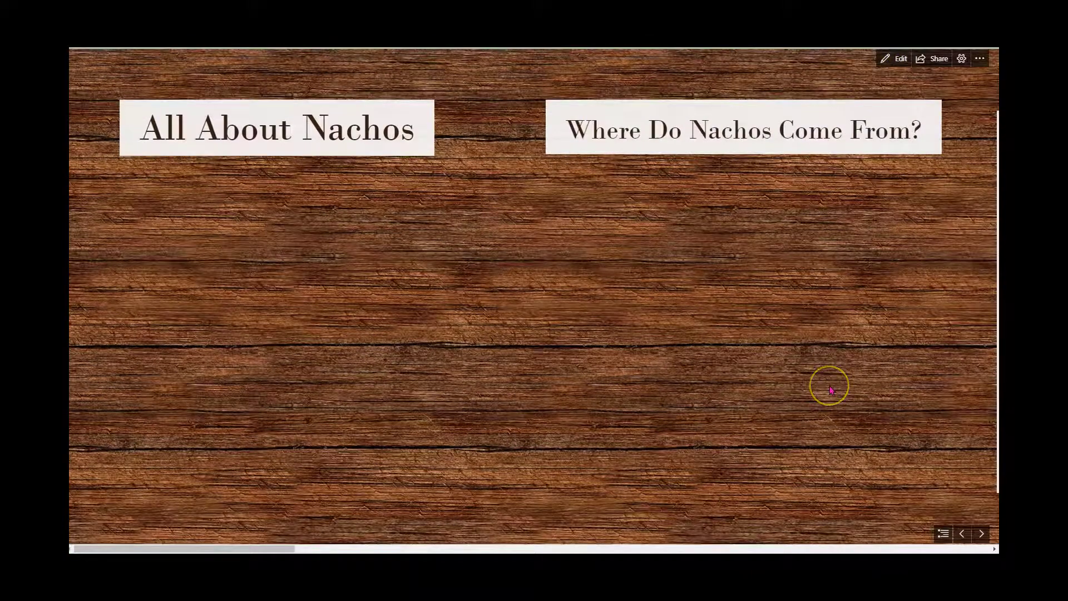